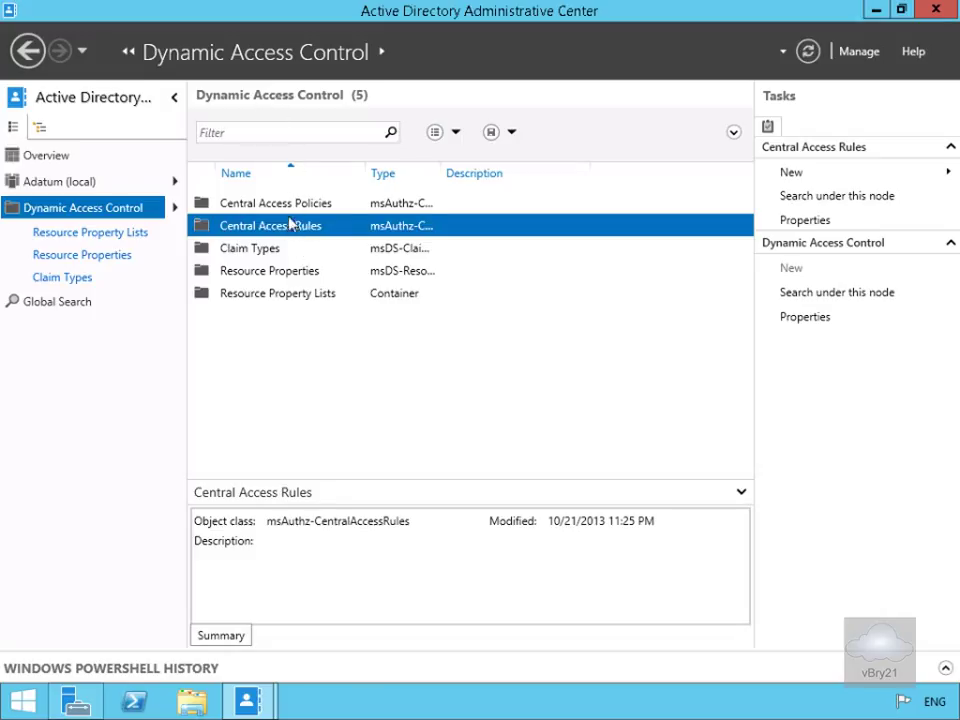
Select the Central Access Policies container under Dynamic Access Control.
{"action": "left_click", "coordinate": [285, 208]}
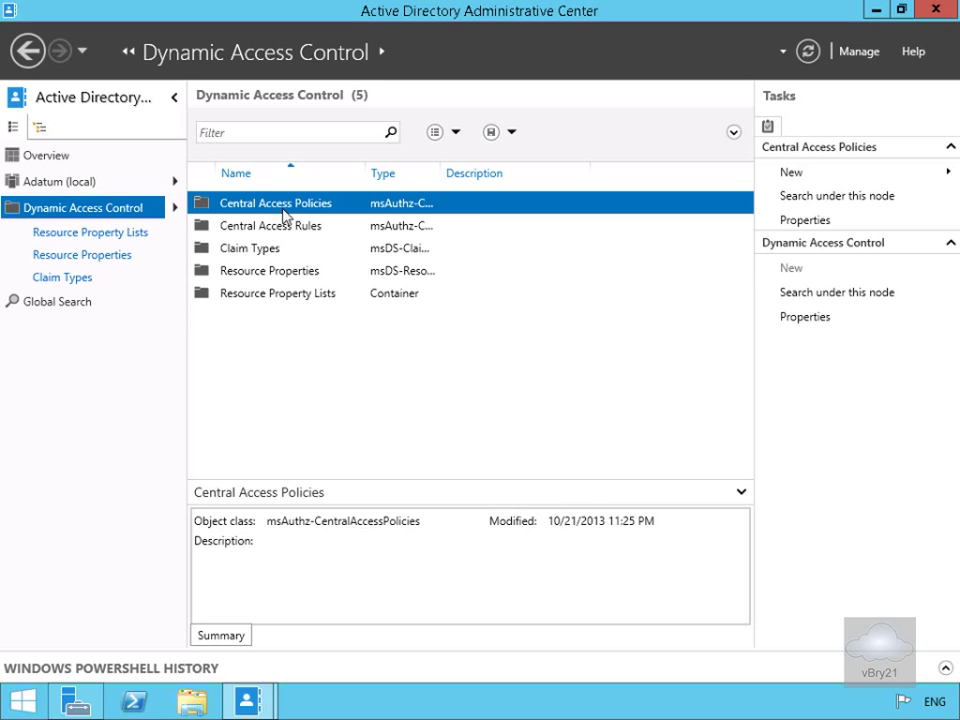
Create a central access policy 'Protect confidential docs' containing the Access Confidential Docs rule.
{"action": "right_click", "coordinate": [285, 213]}
{"action": "left_click", "coordinate": [316, 222]}
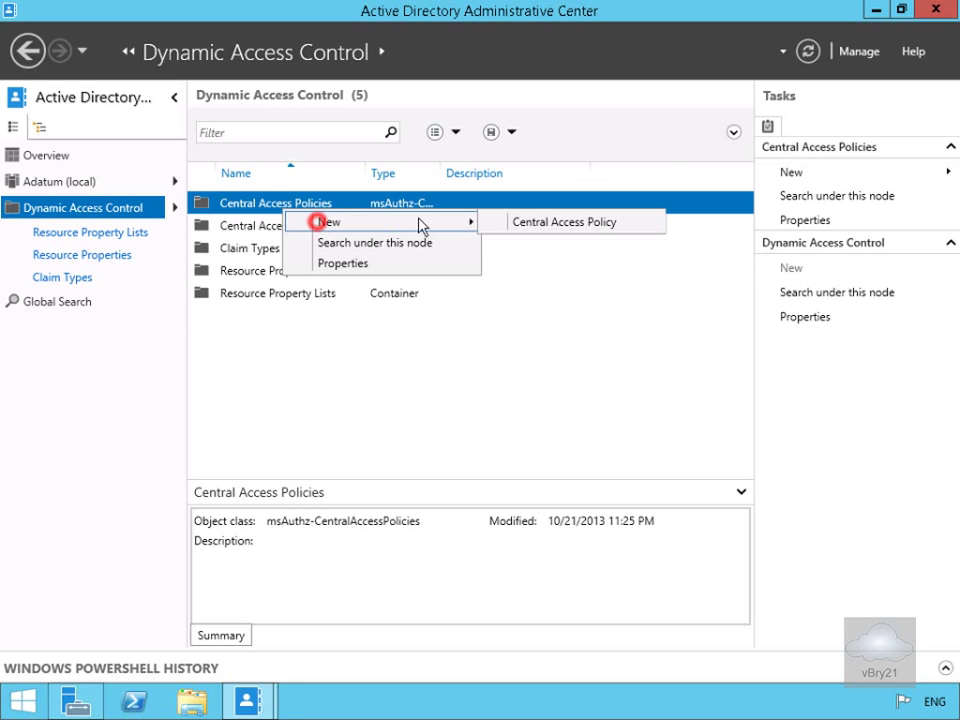
{"action": "left_click", "coordinate": [527, 224]}
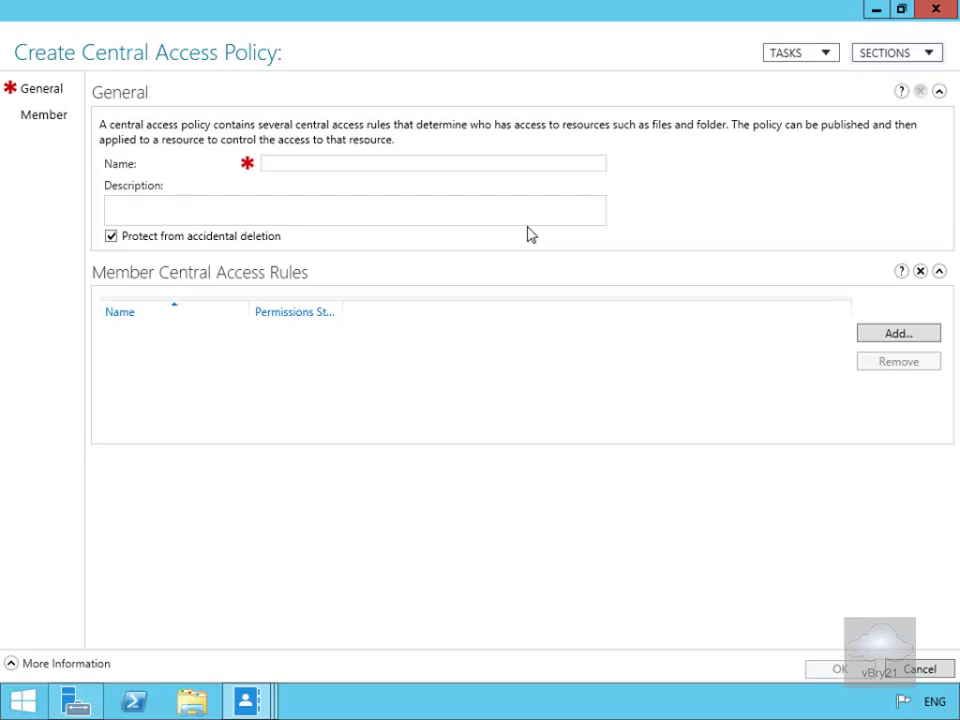
{"action": "type", "text": "Protect confidential docs"}
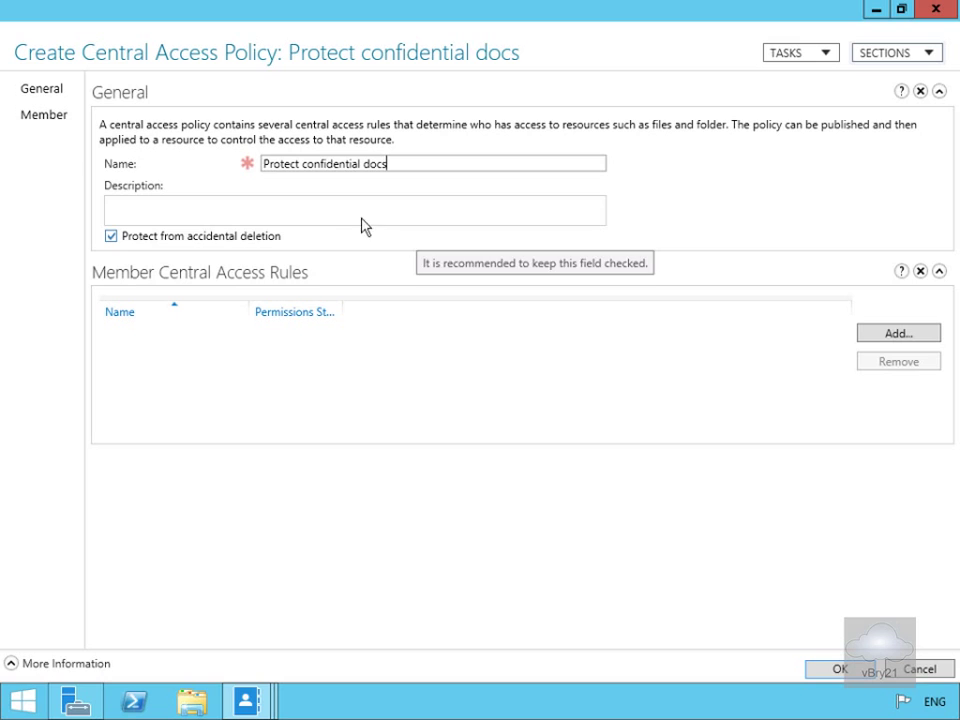
{"action": "left_click", "coordinate": [884, 335]}
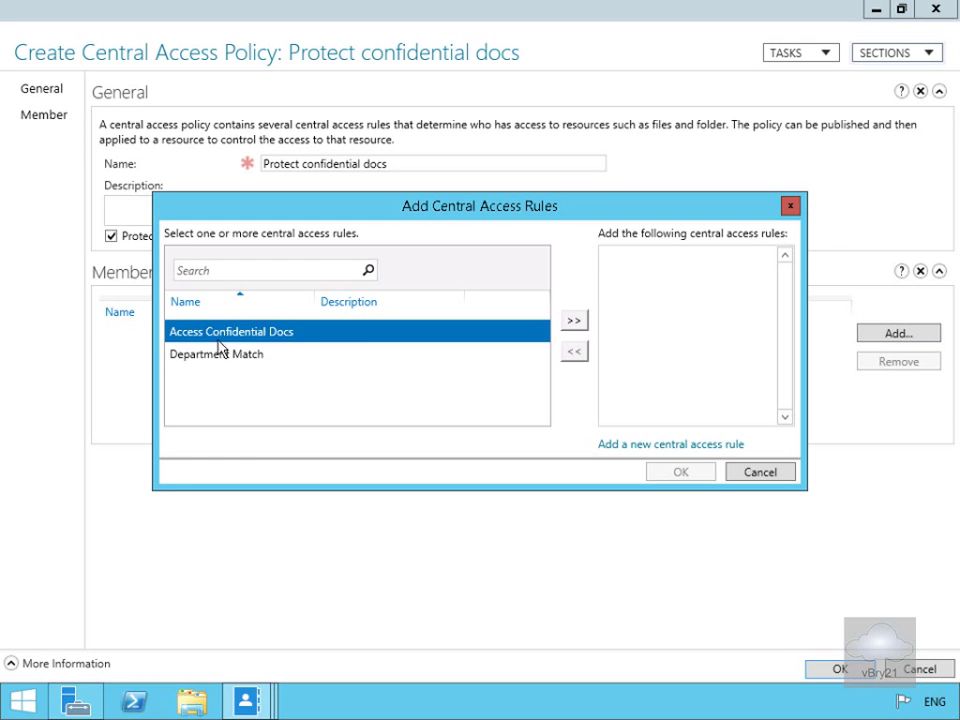
{"action": "left_click", "coordinate": [576, 320]}
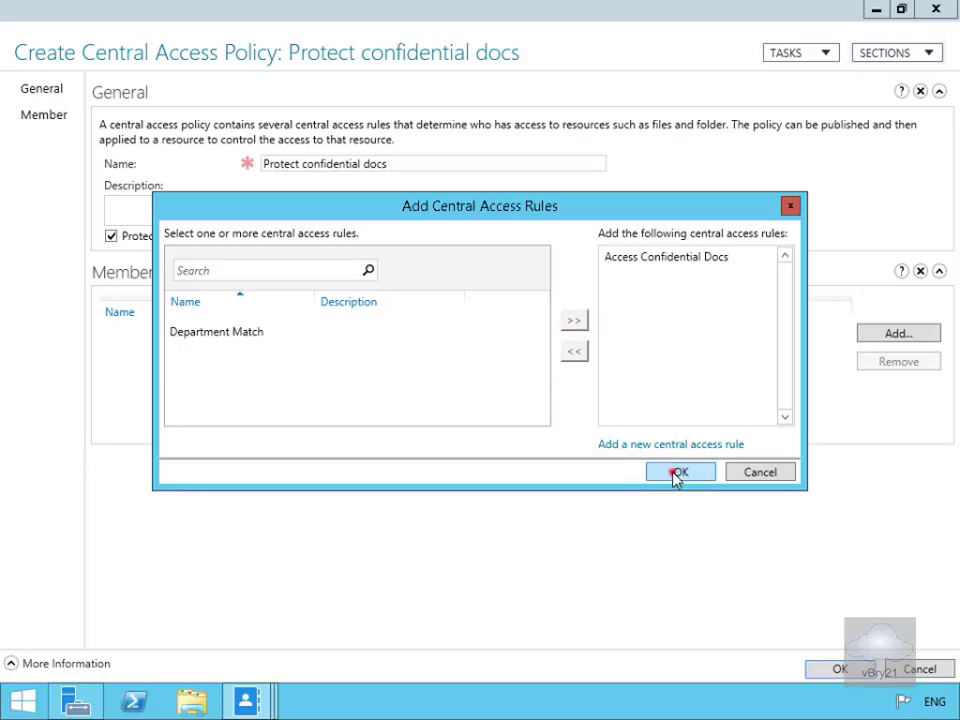
{"action": "left_click", "coordinate": [675, 473]}
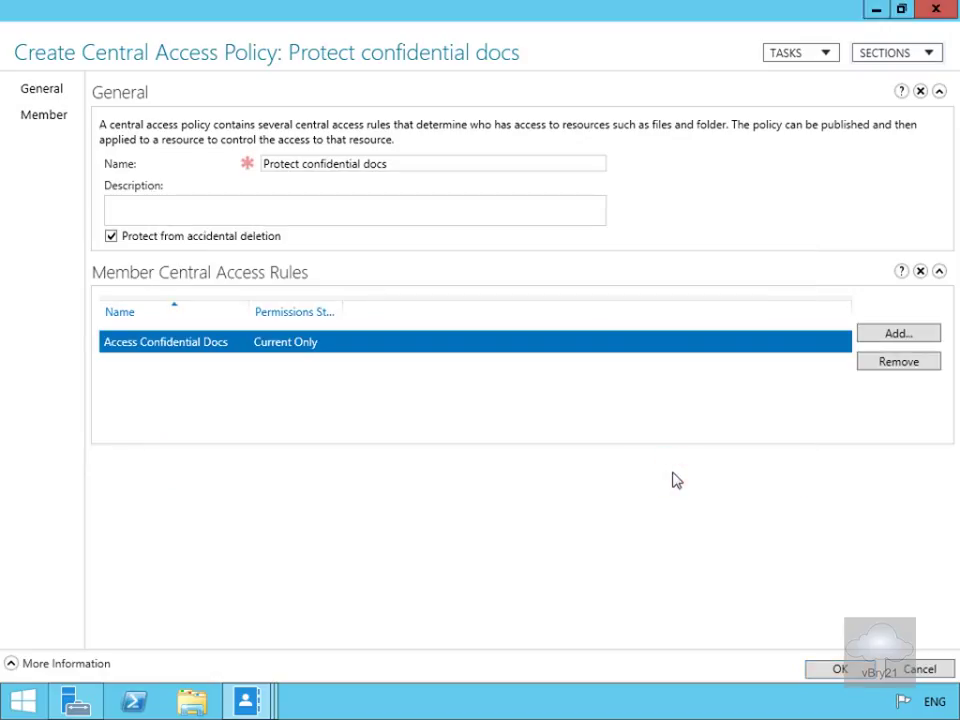
{"action": "left_click", "coordinate": [855, 665]}
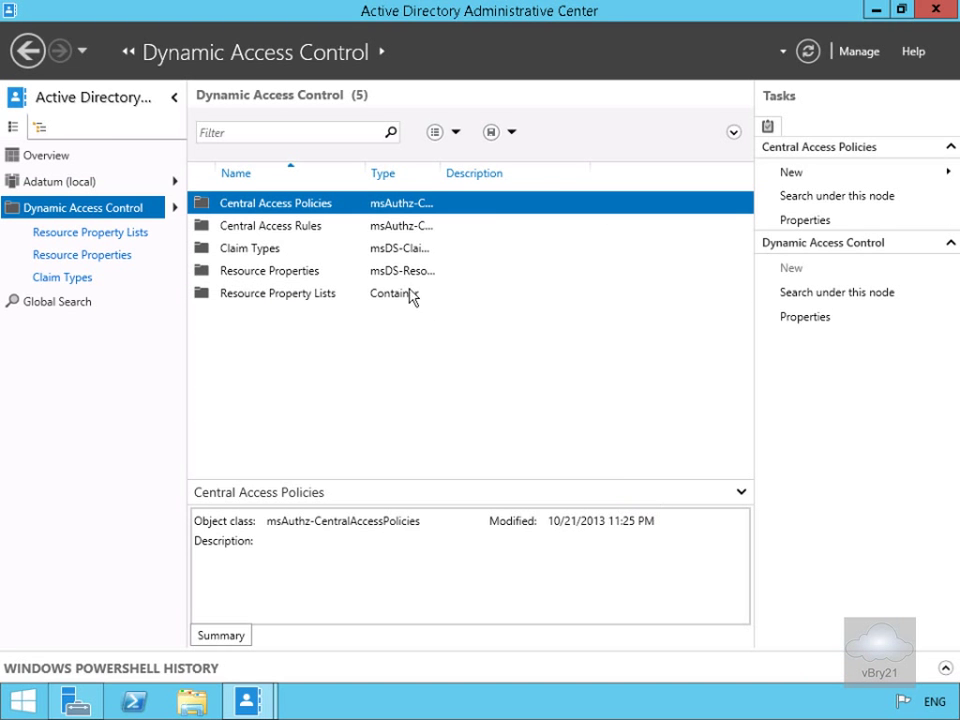
Create a central access policy 'Department Match' containing the Department Match rule.
{"action": "right_click", "coordinate": [305, 205]}
{"action": "left_click", "coordinate": [364, 214]}
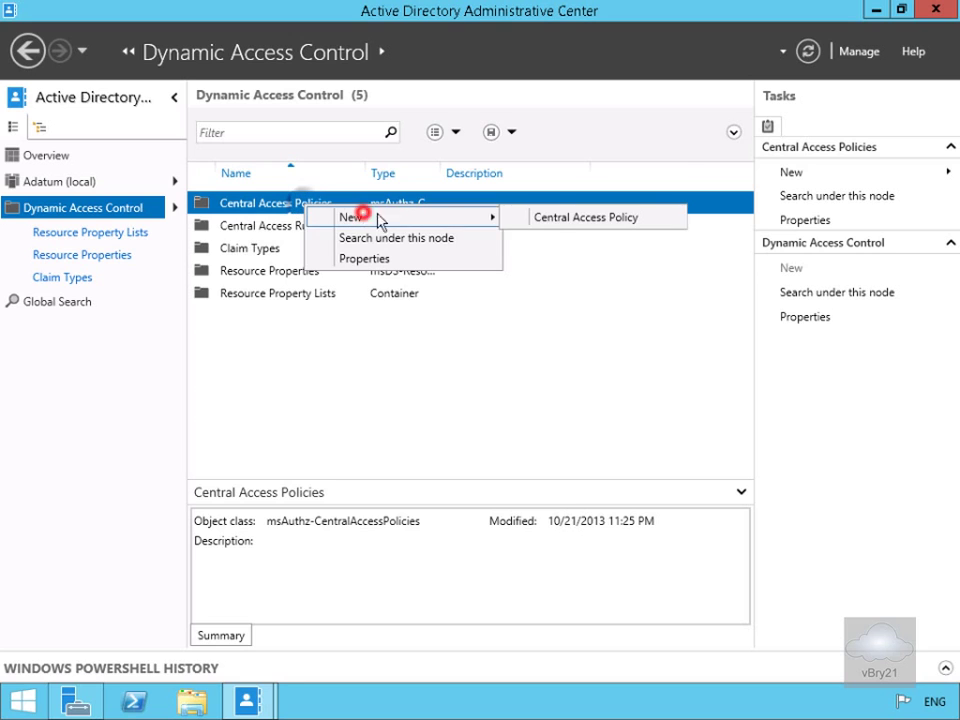
{"action": "left_click", "coordinate": [556, 218]}
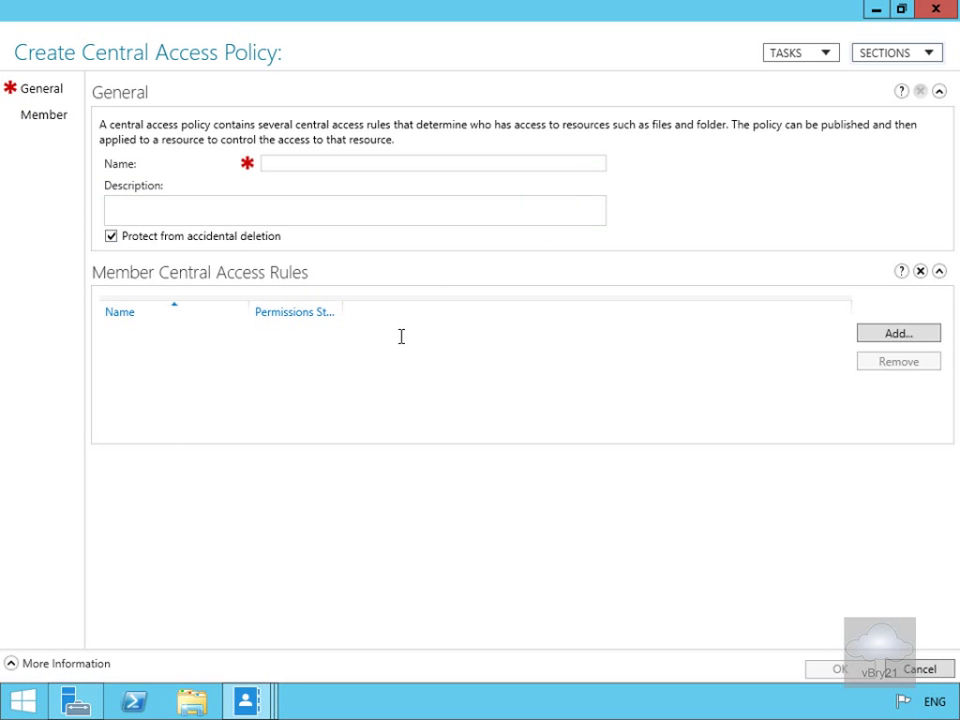
{"action": "type", "text": "Department Match"}
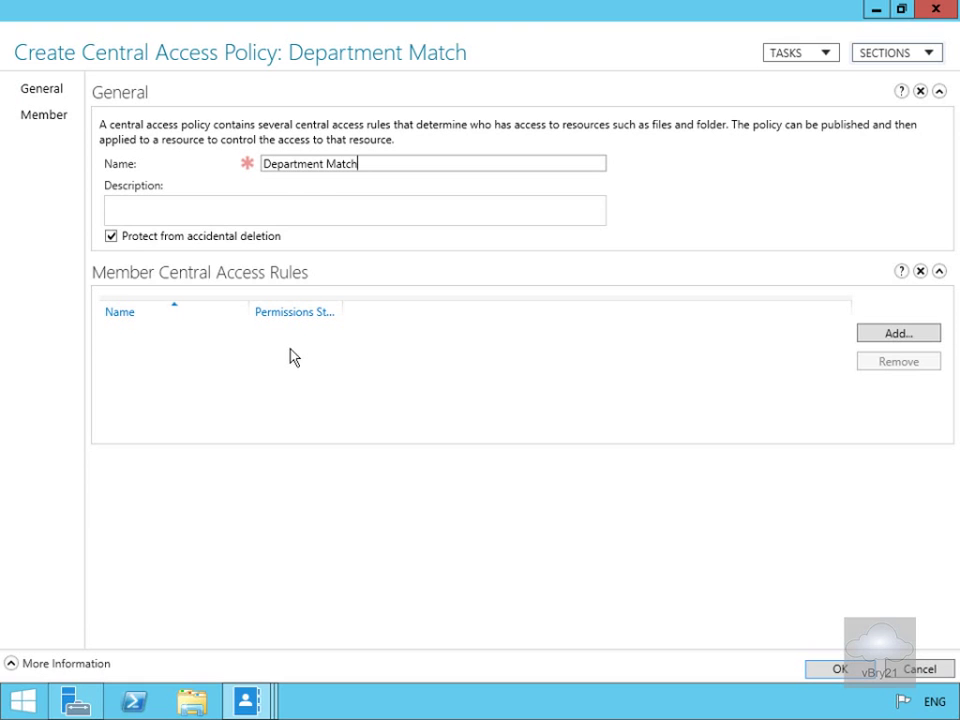
{"action": "left_click", "coordinate": [870, 335]}
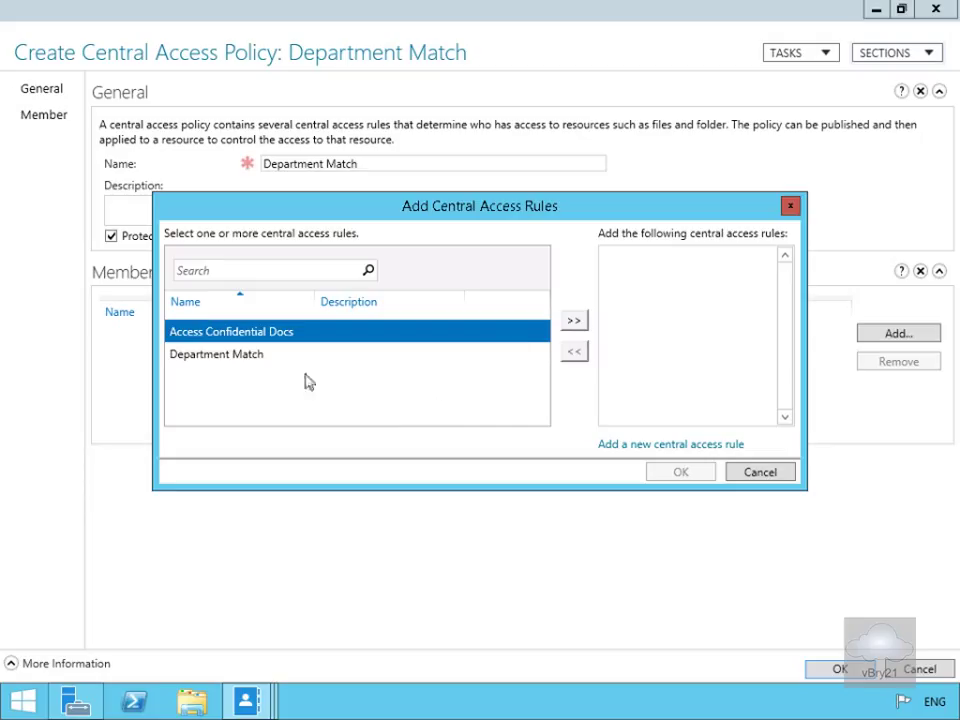
{"action": "left_click", "coordinate": [237, 356]}
{"action": "left_click", "coordinate": [573, 321]}
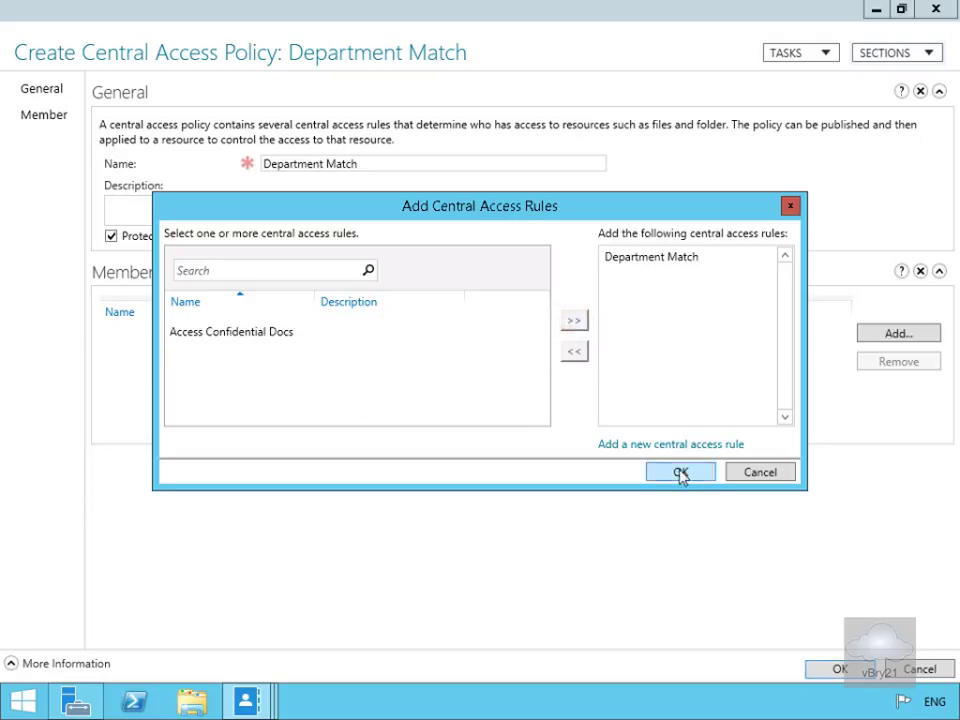
{"action": "left_click", "coordinate": [680, 473]}
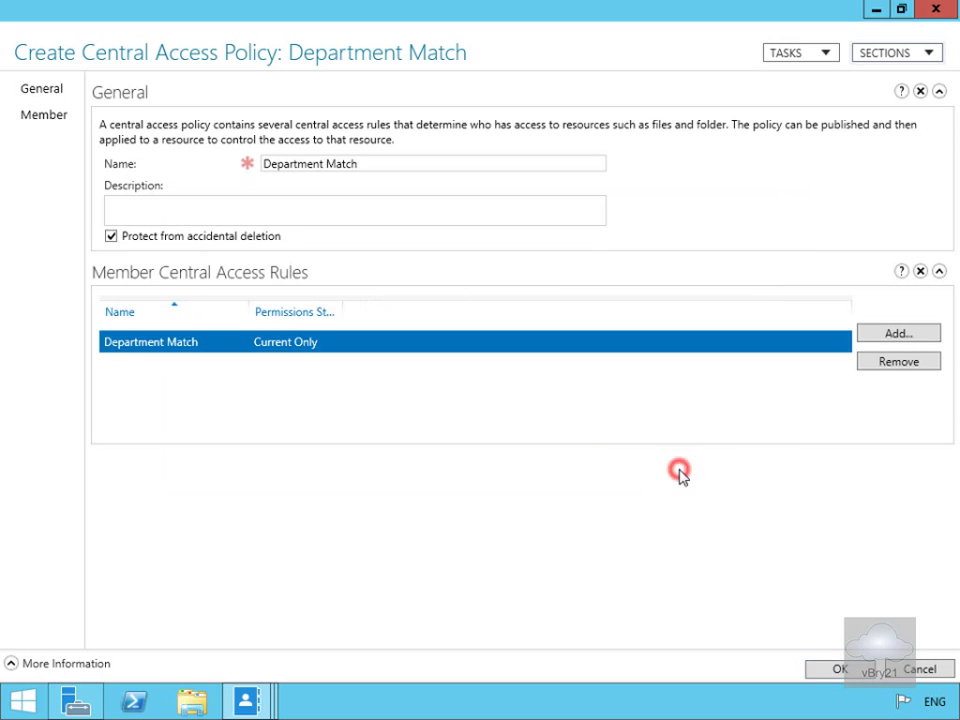
{"action": "left_click", "coordinate": [840, 669]}
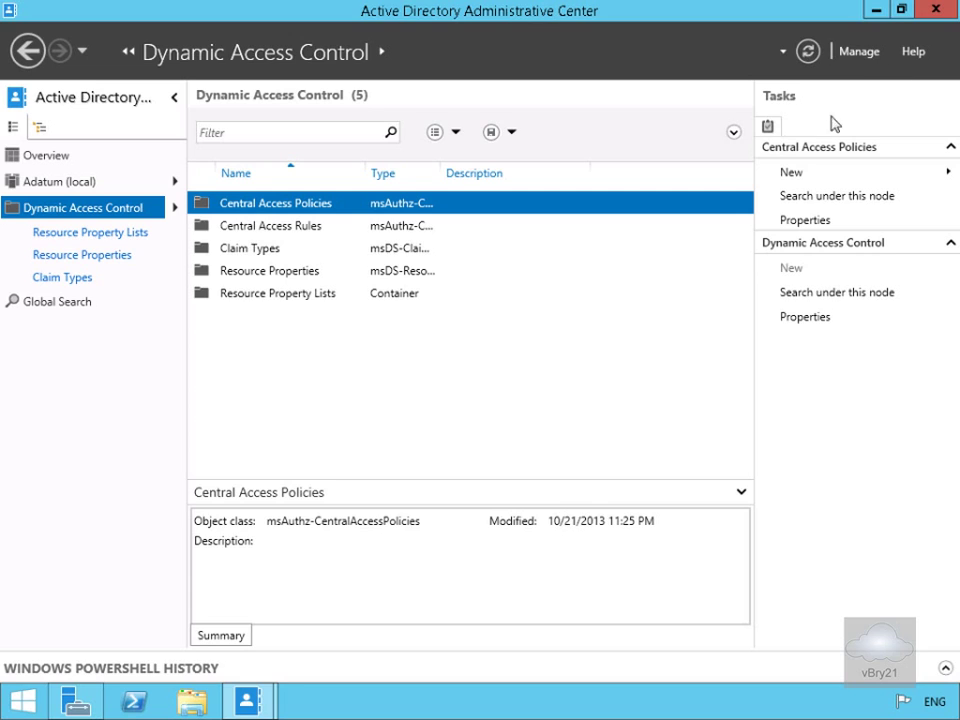
Discard the stray Create Claim Type window and close Active Directory Administrative Center.
{"action": "left_click", "coordinate": [935, 10]}
{"action": "left_click", "coordinate": [681, 423]}
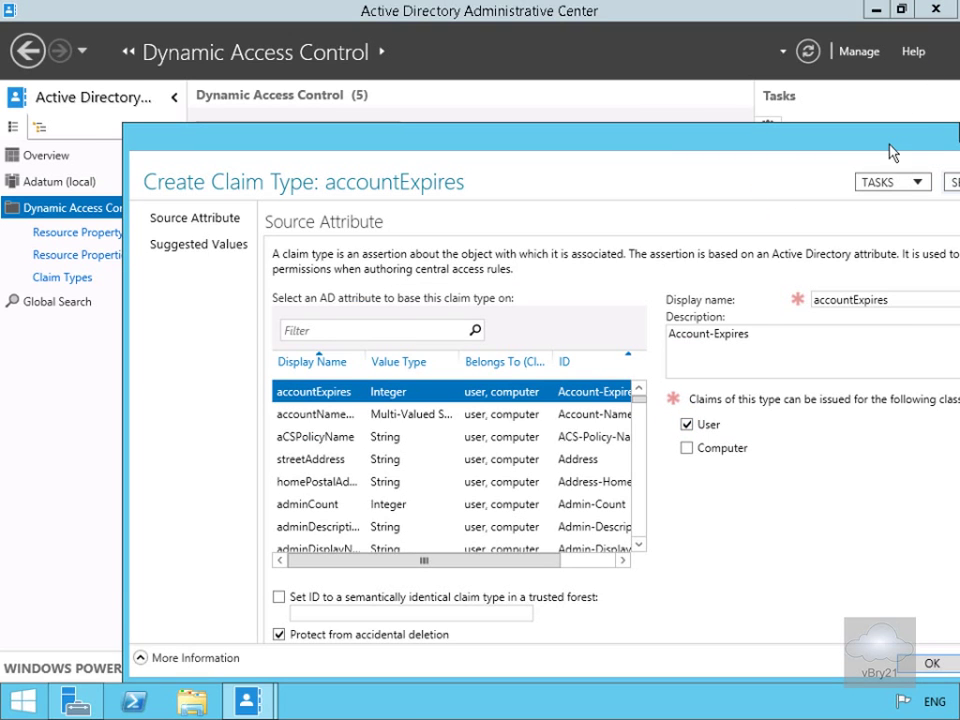
{"action": "right_click", "coordinate": [878, 140]}
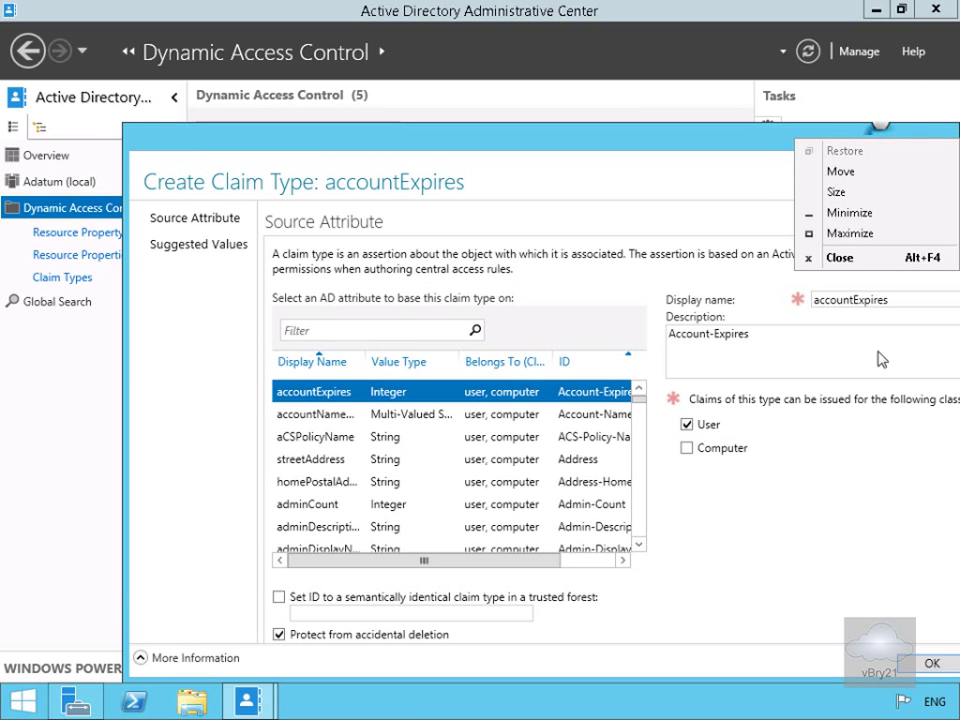
{"action": "left_click", "coordinate": [858, 256]}
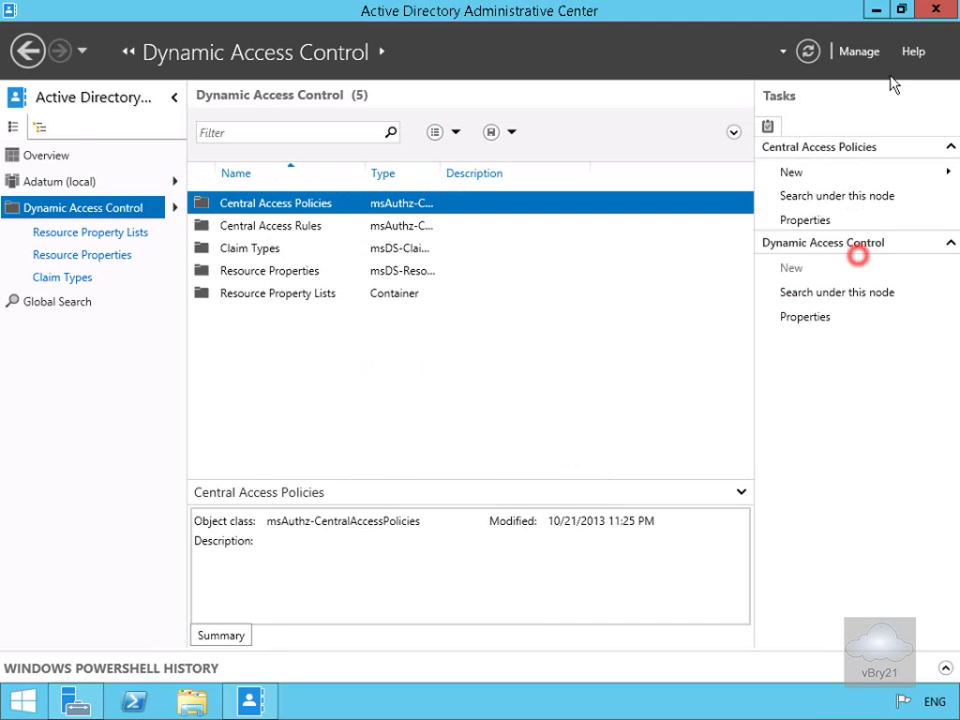
{"action": "left_click", "coordinate": [929, 29]}
Launch Group Policy Management from Server Manager's Tools menu.
{"action": "left_click", "coordinate": [814, 56]}
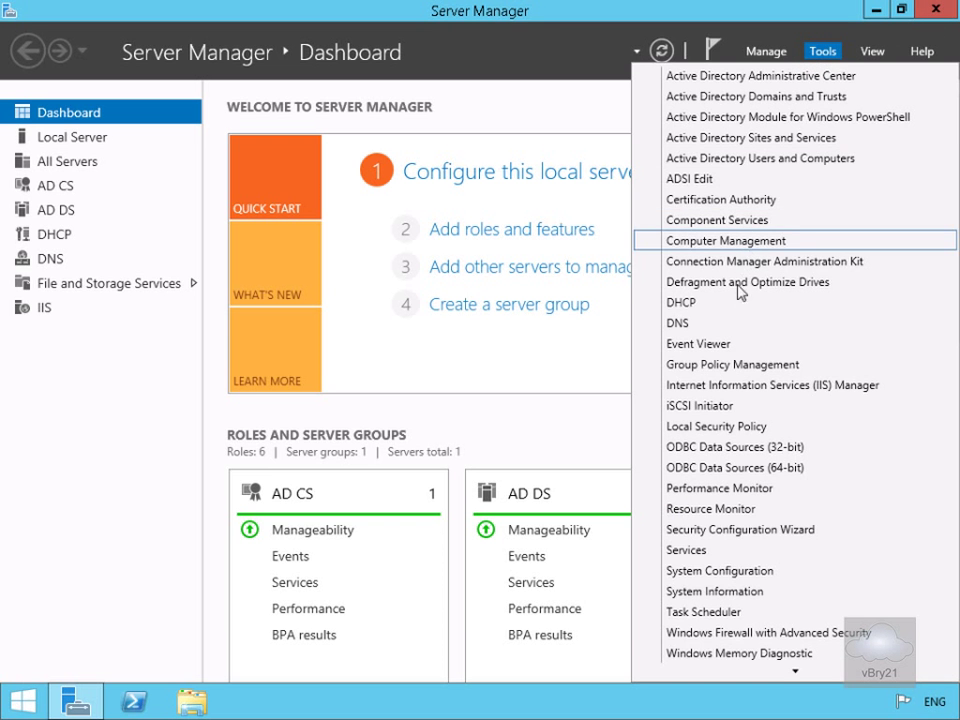
{"action": "left_click", "coordinate": [724, 364]}
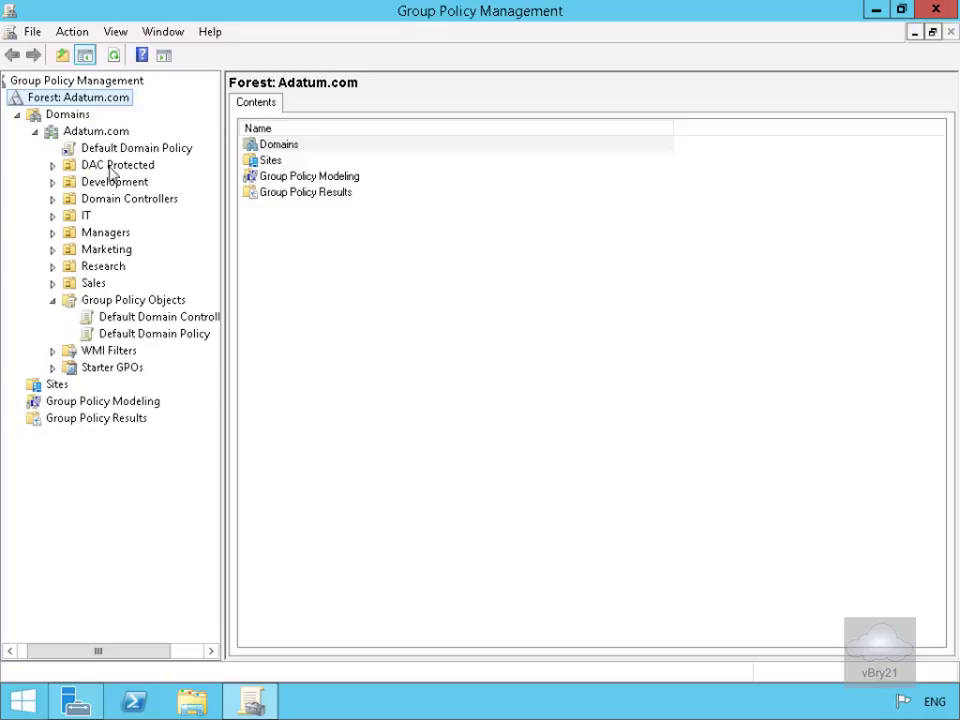
Create a GPO named DAC-Protected linked to the DAC Protected OU and edit it.
{"action": "right_click", "coordinate": [108, 166]}
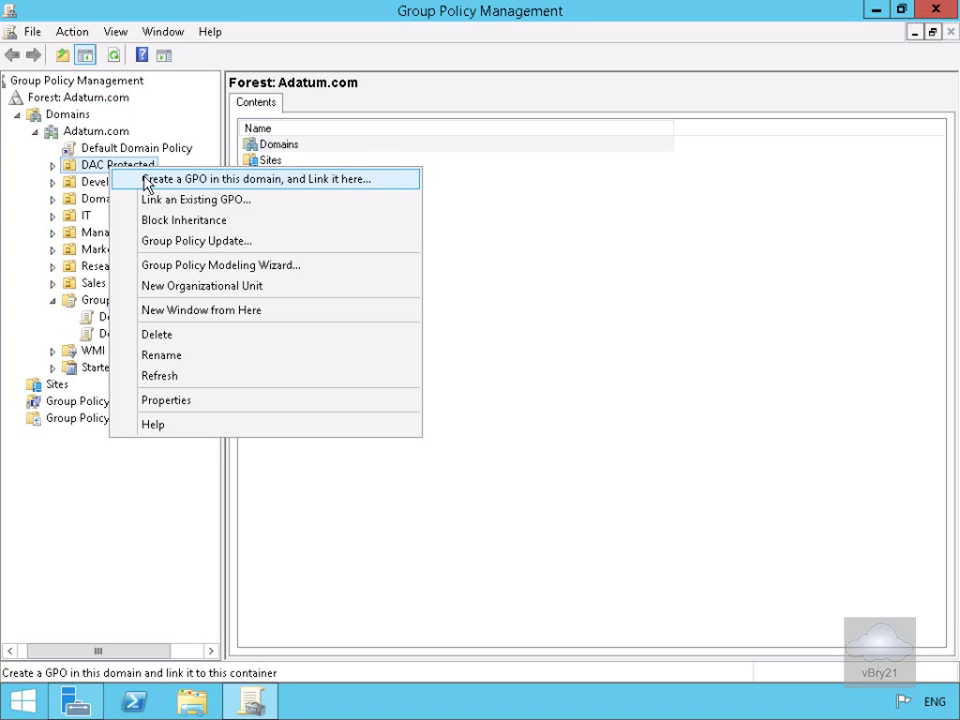
{"action": "left_click", "coordinate": [145, 181]}
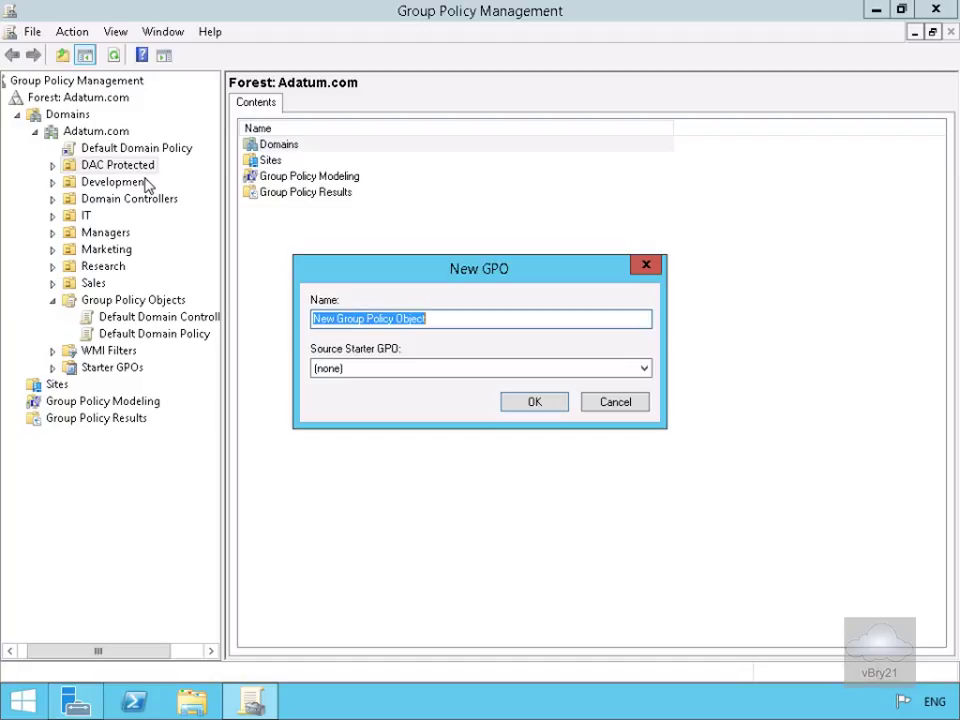
{"action": "type", "text": "DAC-Protected"}
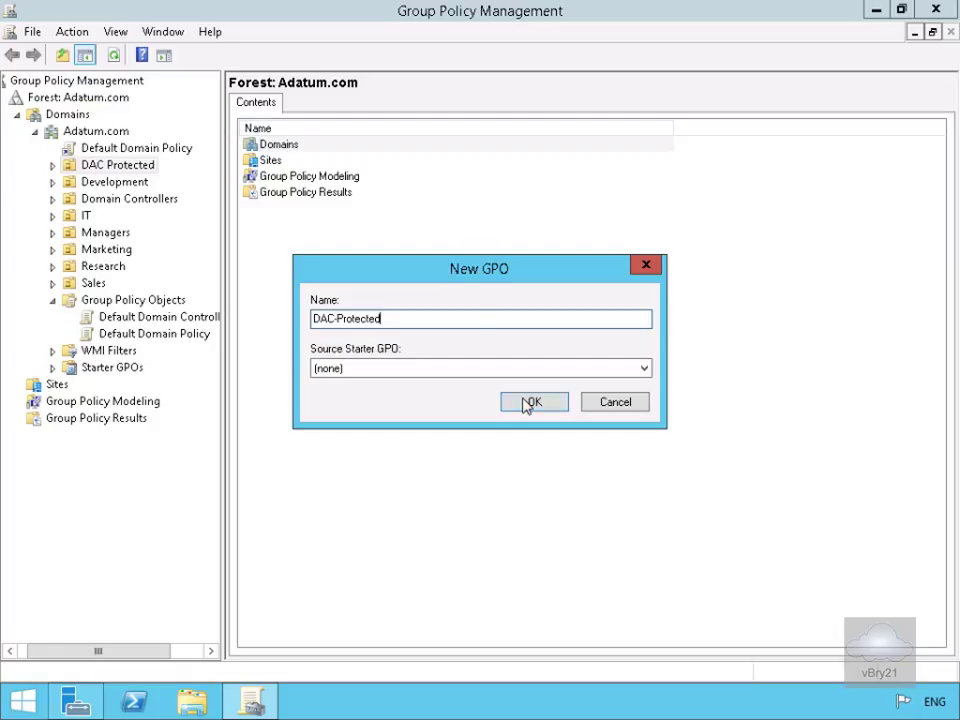
{"action": "left_click", "coordinate": [531, 407]}
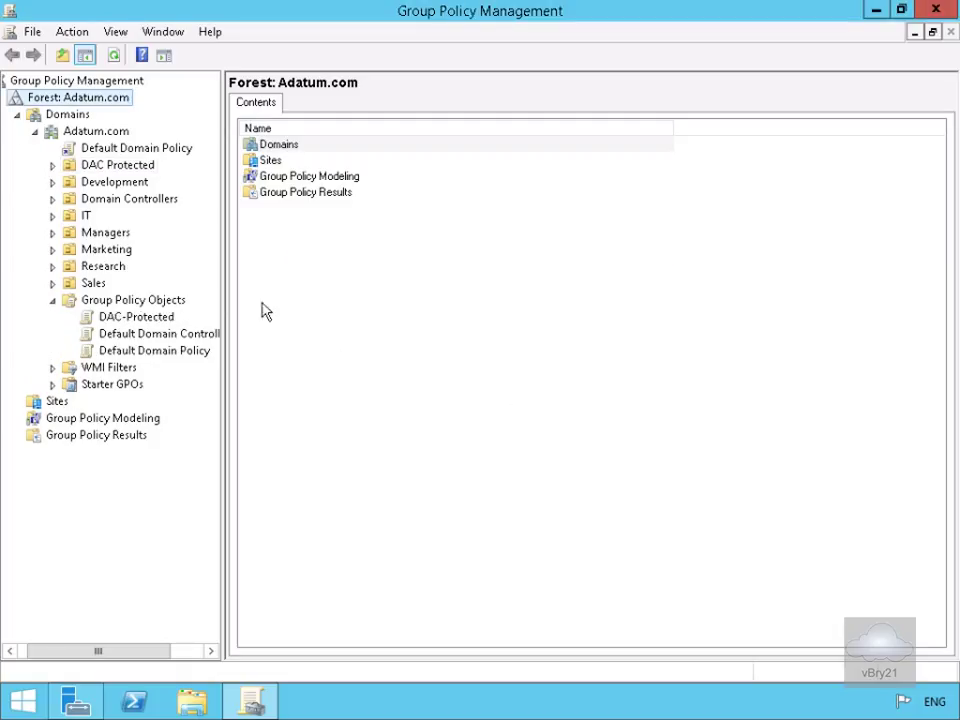
{"action": "right_click", "coordinate": [163, 316]}
{"action": "left_click", "coordinate": [209, 328]}
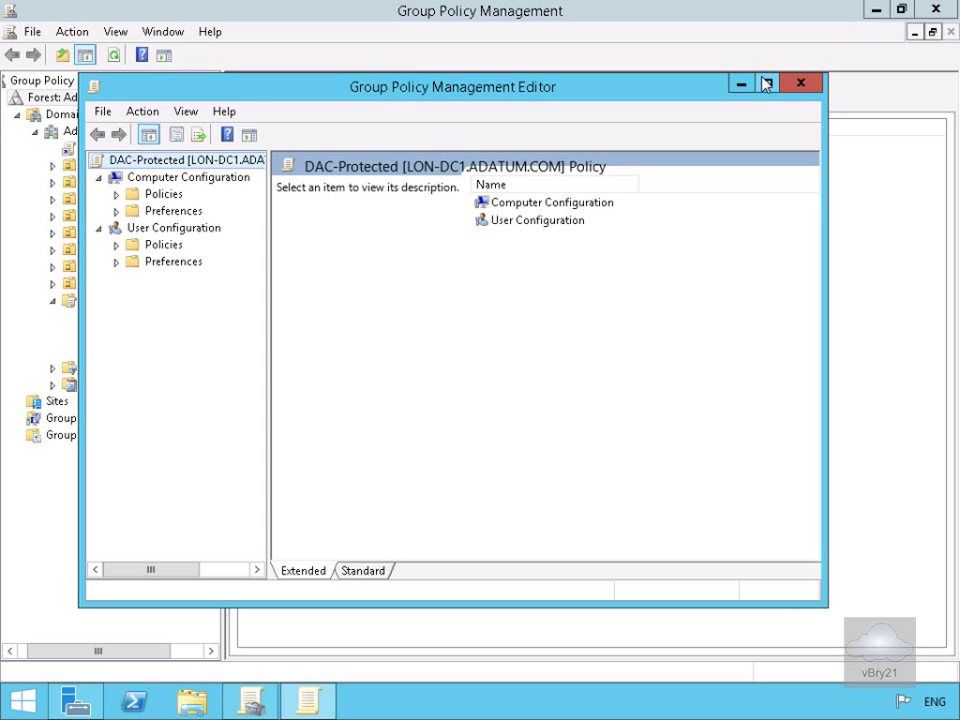
Navigate to Computer Configuration > Security Settings > File System > Central Access Policy in DAC-Protected.
{"action": "left_click", "coordinate": [766, 84]}
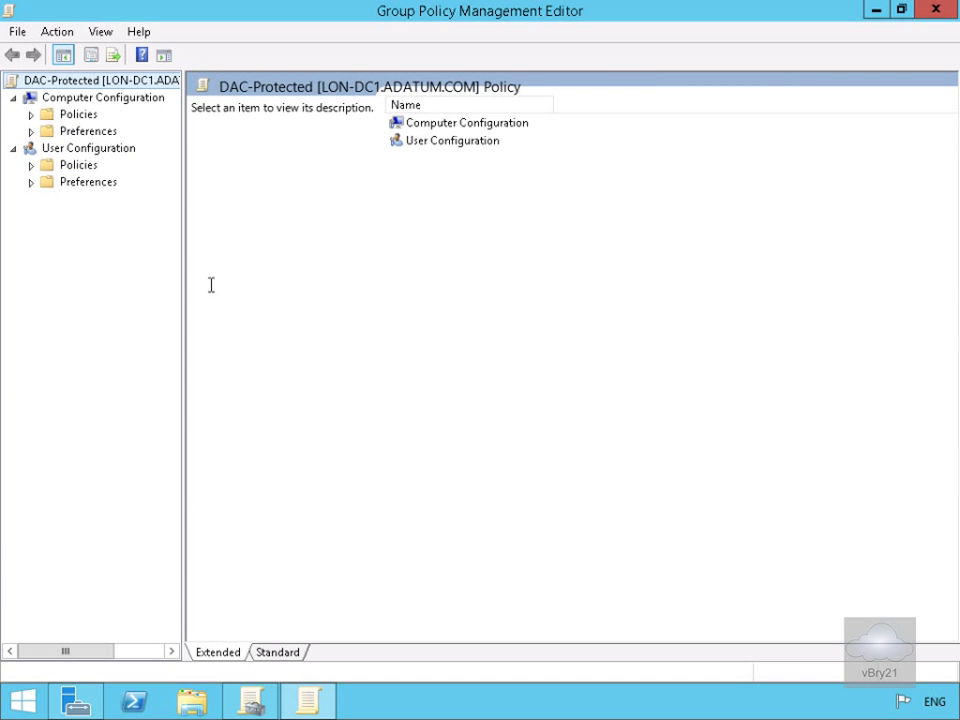
{"action": "left_click", "coordinate": [32, 115]}
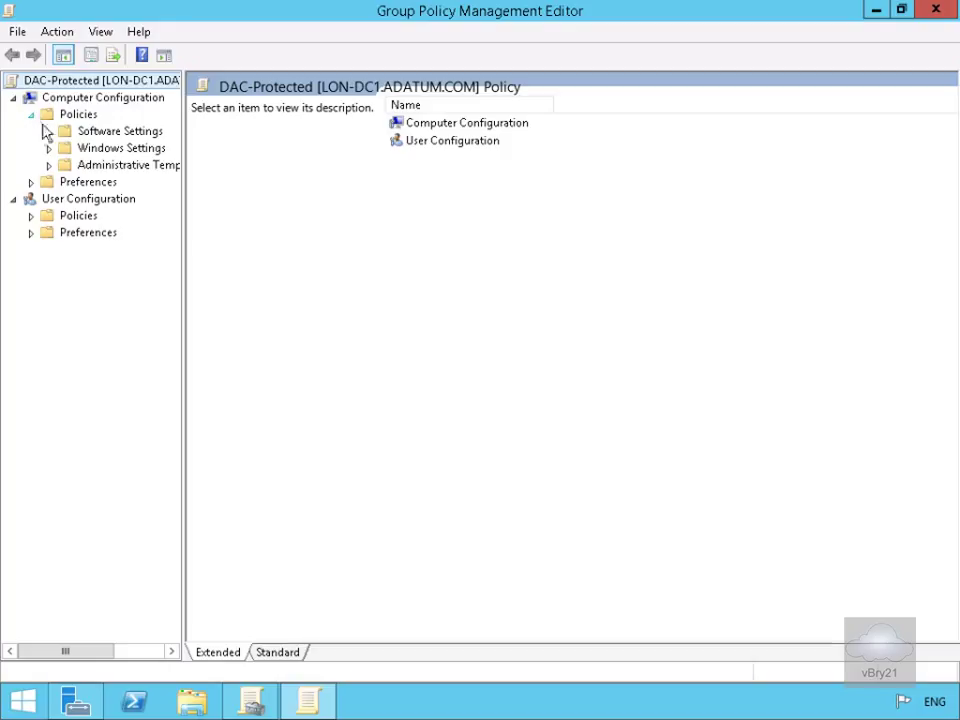
{"action": "left_click", "coordinate": [48, 149]}
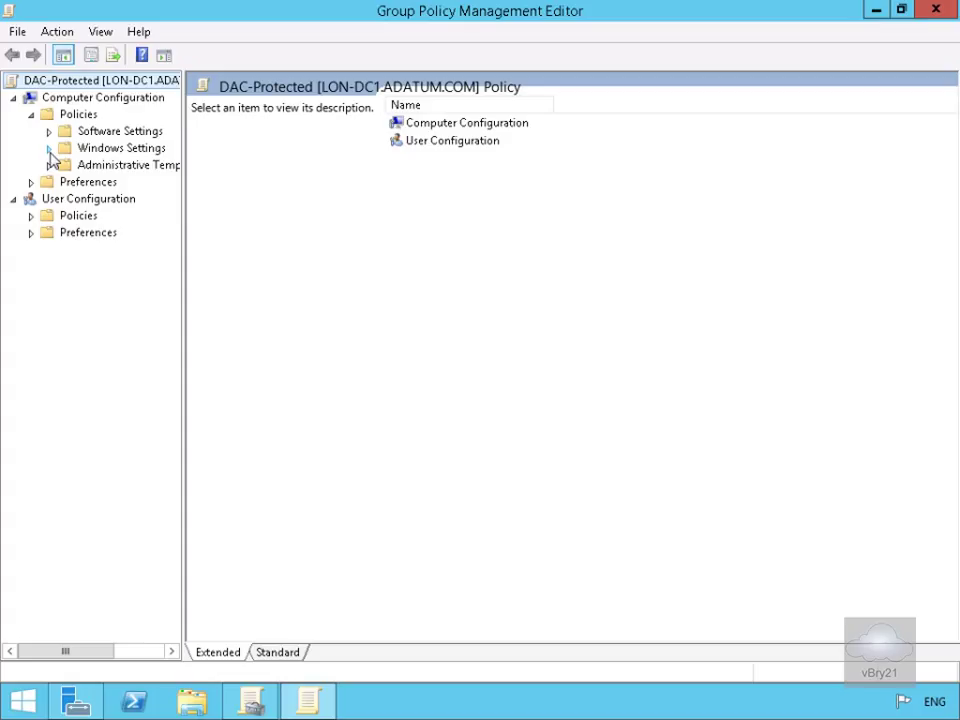
{"action": "left_click", "coordinate": [49, 150]}
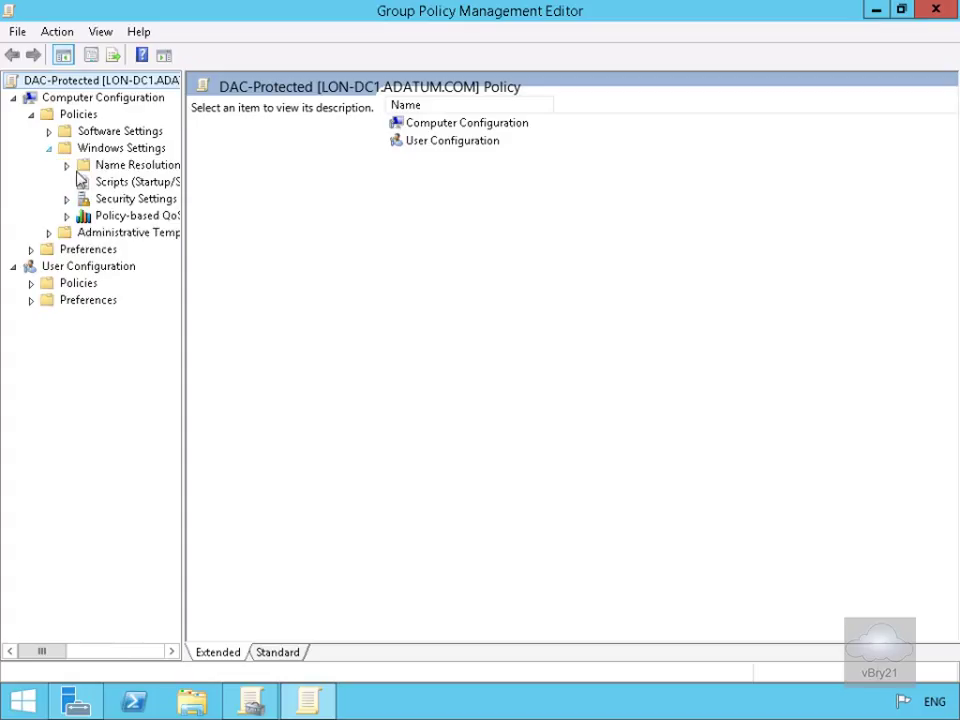
{"action": "left_click", "coordinate": [66, 199]}
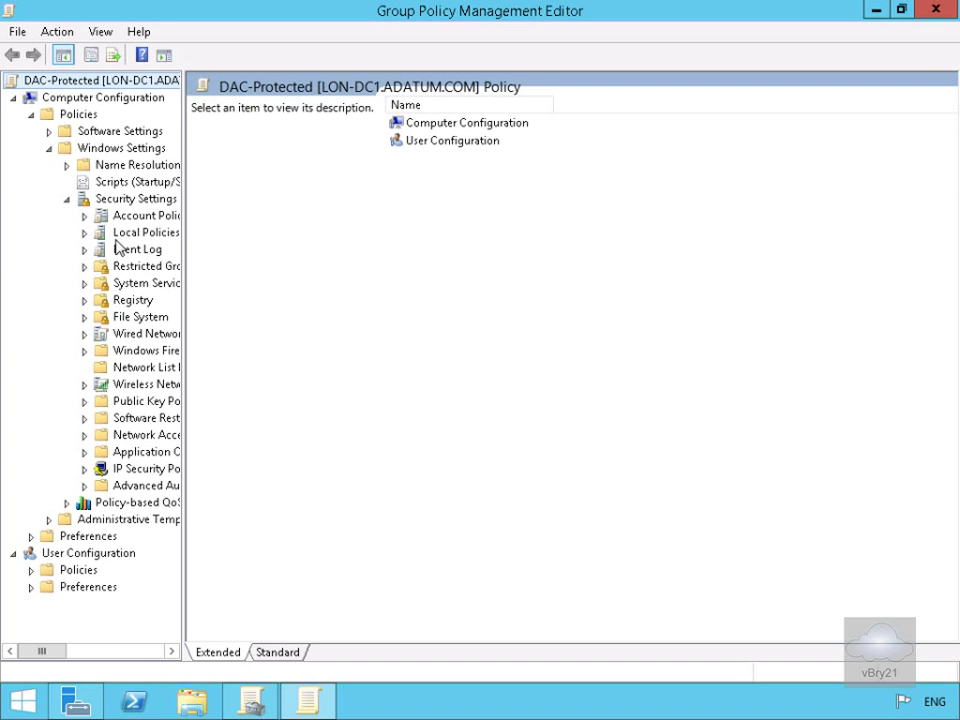
{"action": "left_click", "coordinate": [127, 317]}
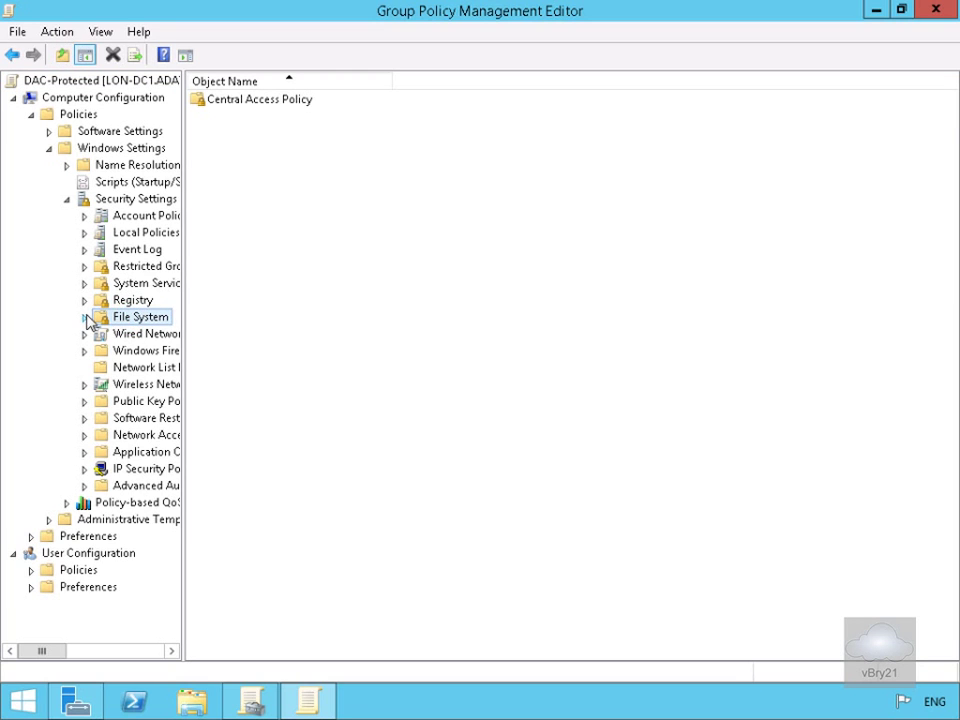
{"action": "left_click", "coordinate": [85, 317]}
{"action": "left_click", "coordinate": [118, 335]}
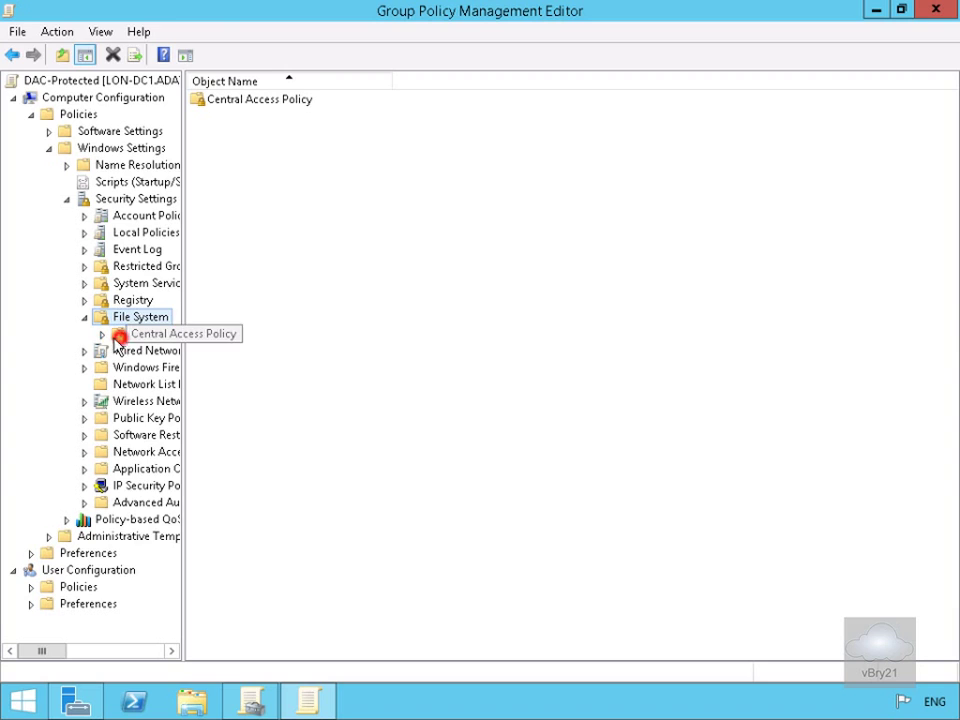
{"action": "left_click", "coordinate": [102, 336]}
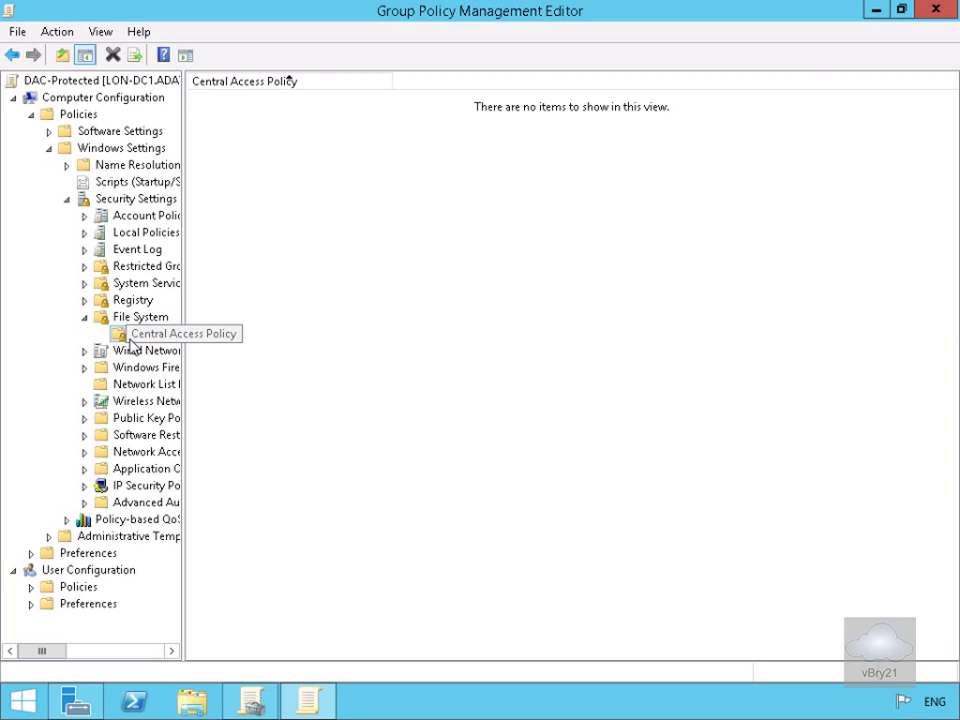
Add Department Match and Protect confidential docs as applicable central access policies.
{"action": "right_click", "coordinate": [130, 340]}
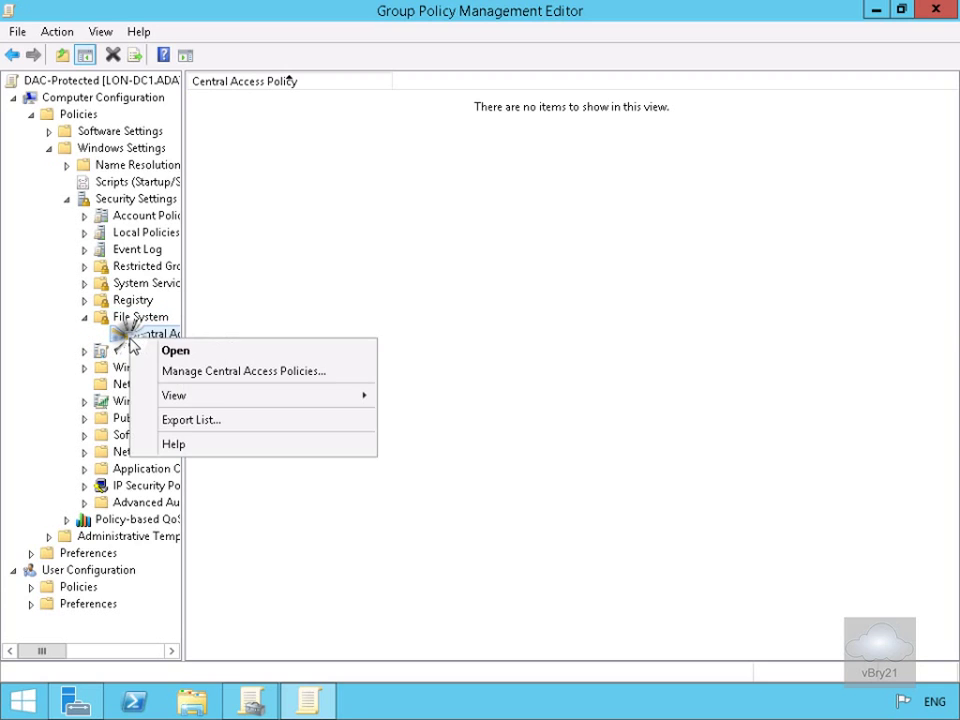
{"action": "left_click", "coordinate": [200, 372]}
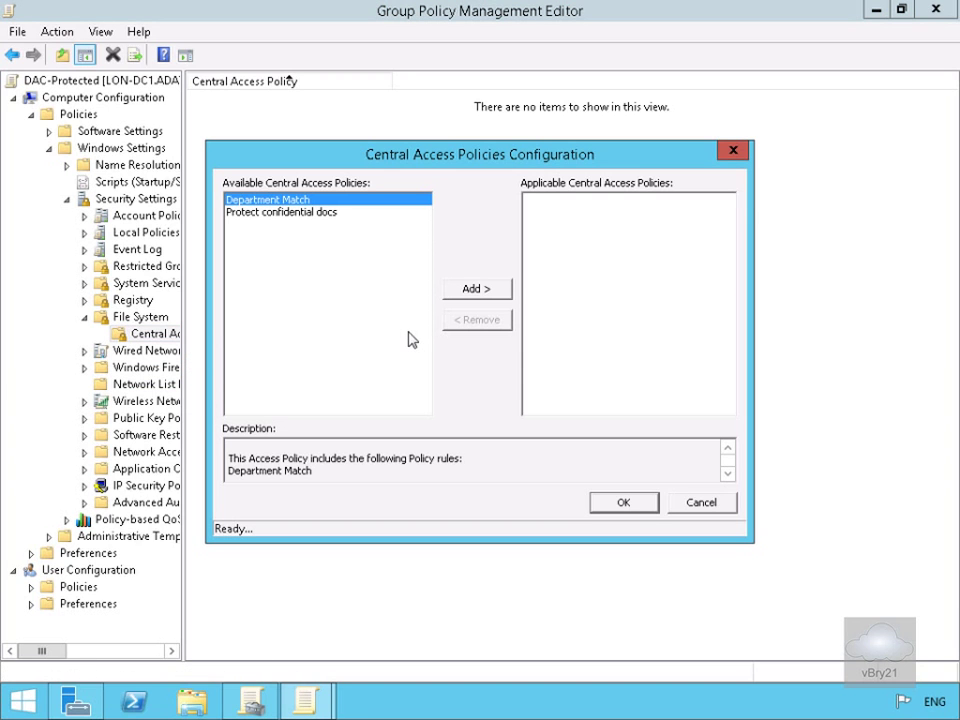
{"action": "left_click", "coordinate": [460, 290]}
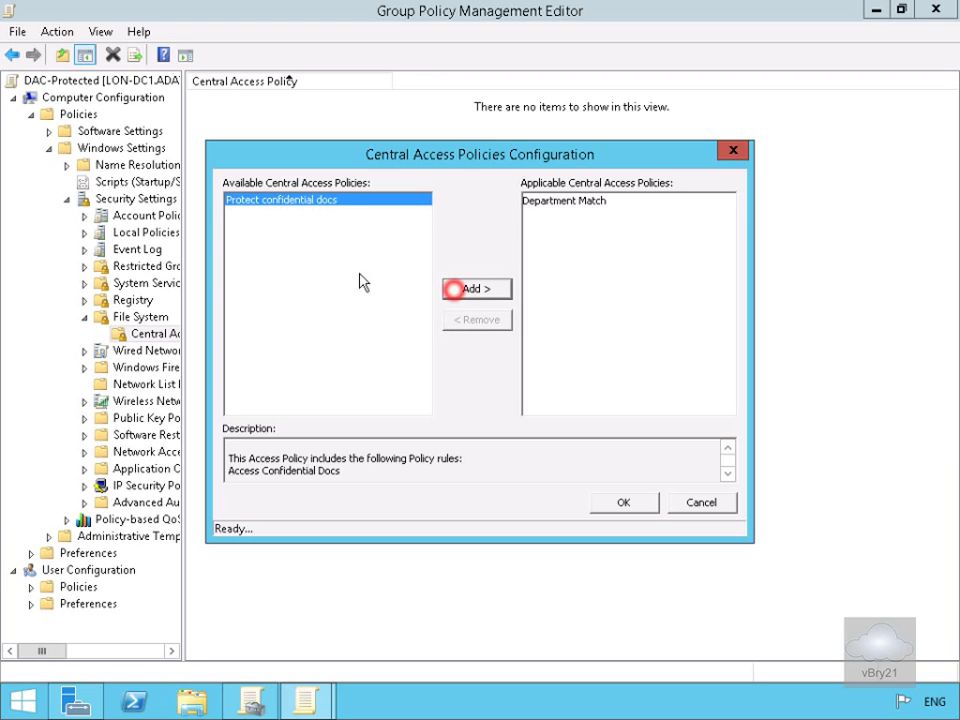
{"action": "left_click", "coordinate": [462, 292]}
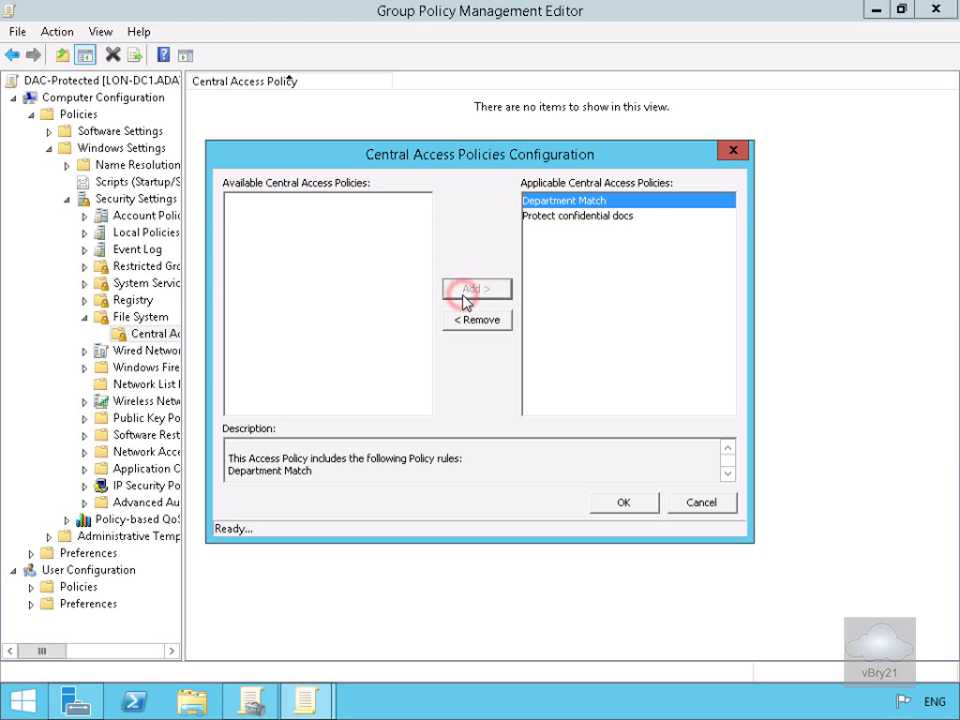
{"action": "left_click", "coordinate": [620, 503]}
Minimize the Group Policy Management Editor and Group Policy Management windows to show Server Manager.
{"action": "left_click", "coordinate": [877, 10]}
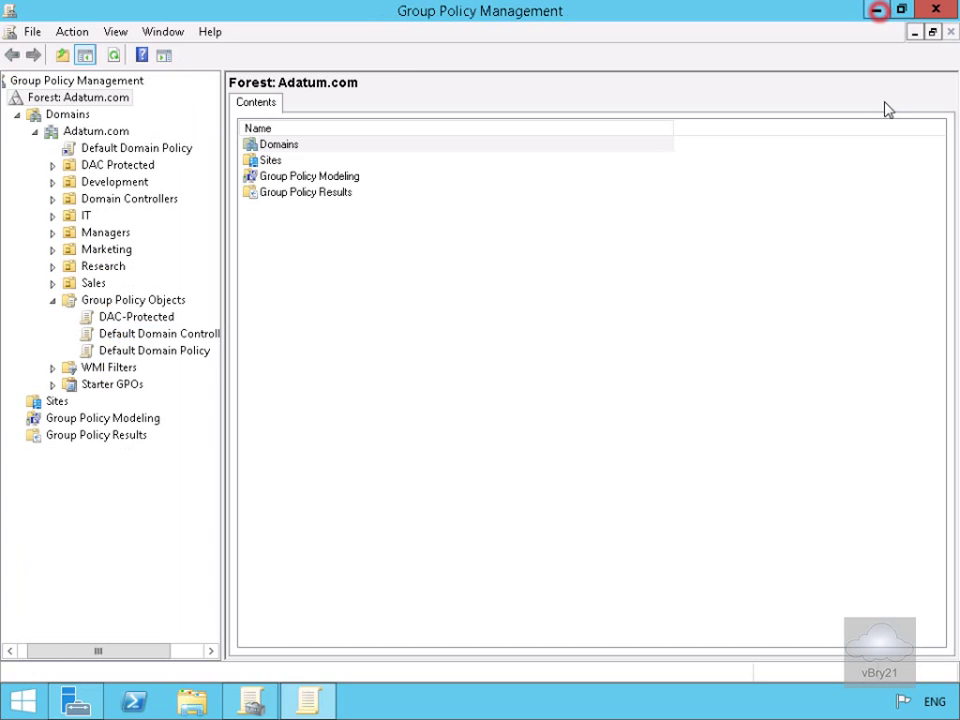
{"action": "left_click", "coordinate": [877, 10]}
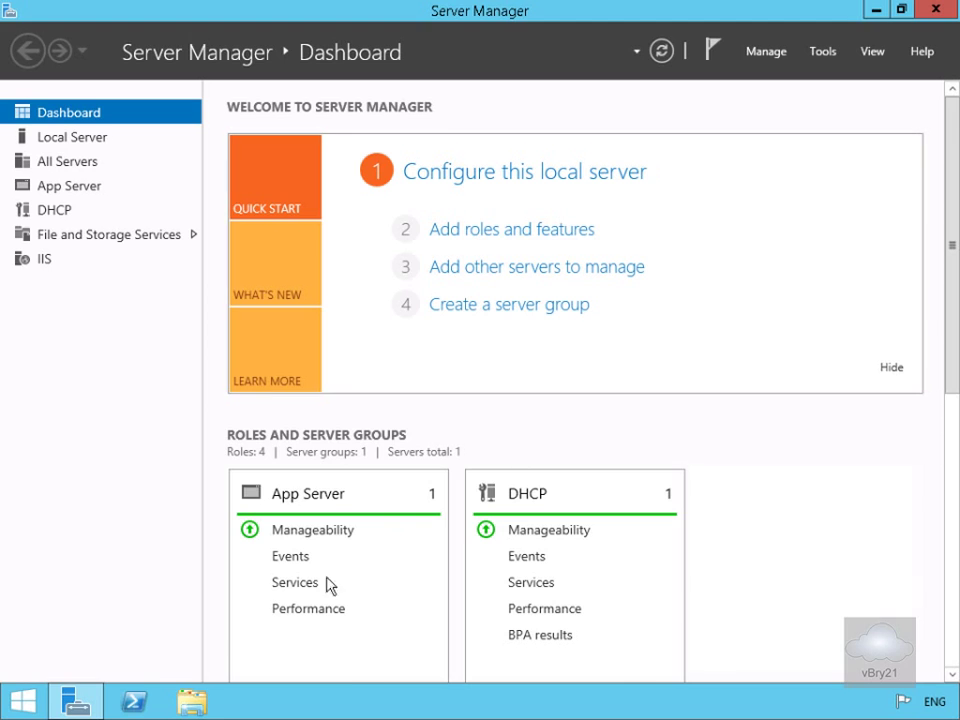
{"action": "left_click", "coordinate": [140, 702]}
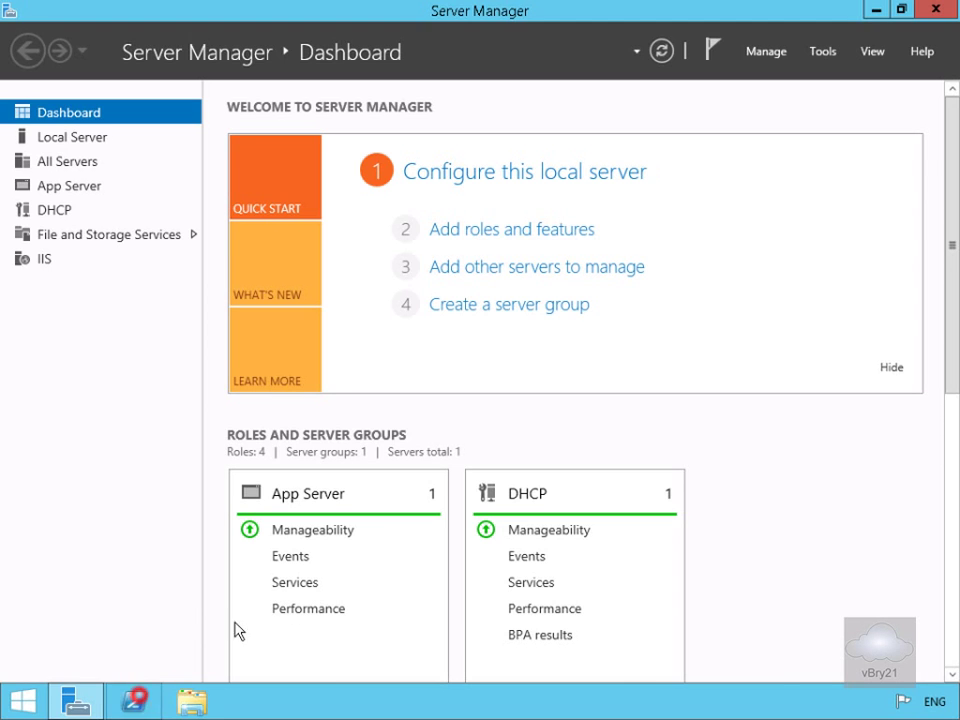
Run gpupdate /force in PowerShell to apply the DAC-Protected GPO.
{"action": "left_click", "coordinate": [336, 273]}
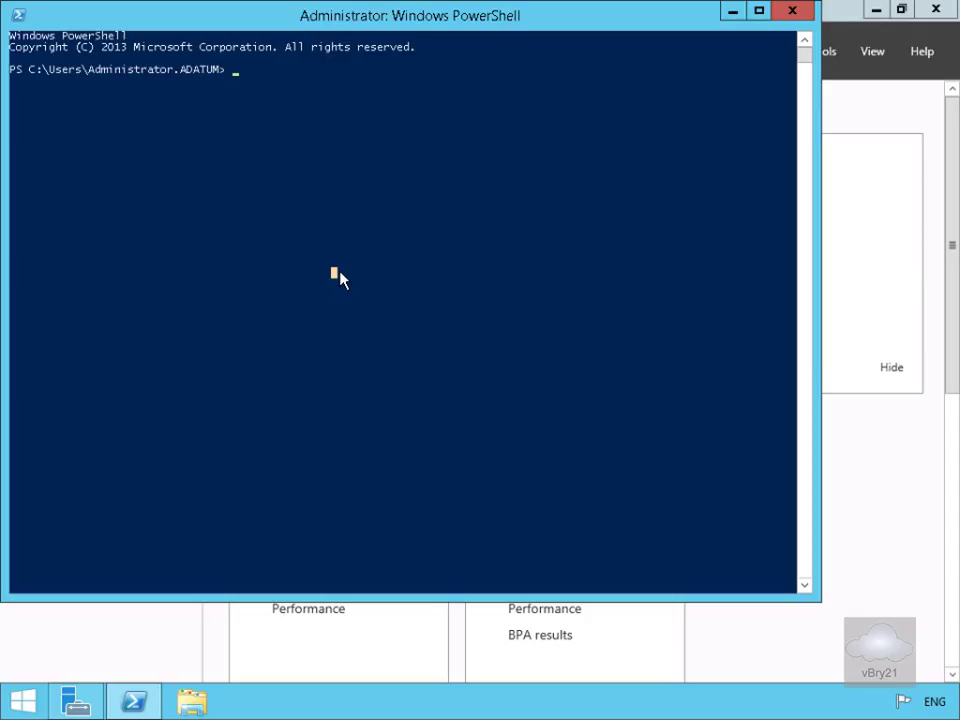
{"action": "type", "text": "gpupdate /force"}
{"action": "key", "text": "Return"}
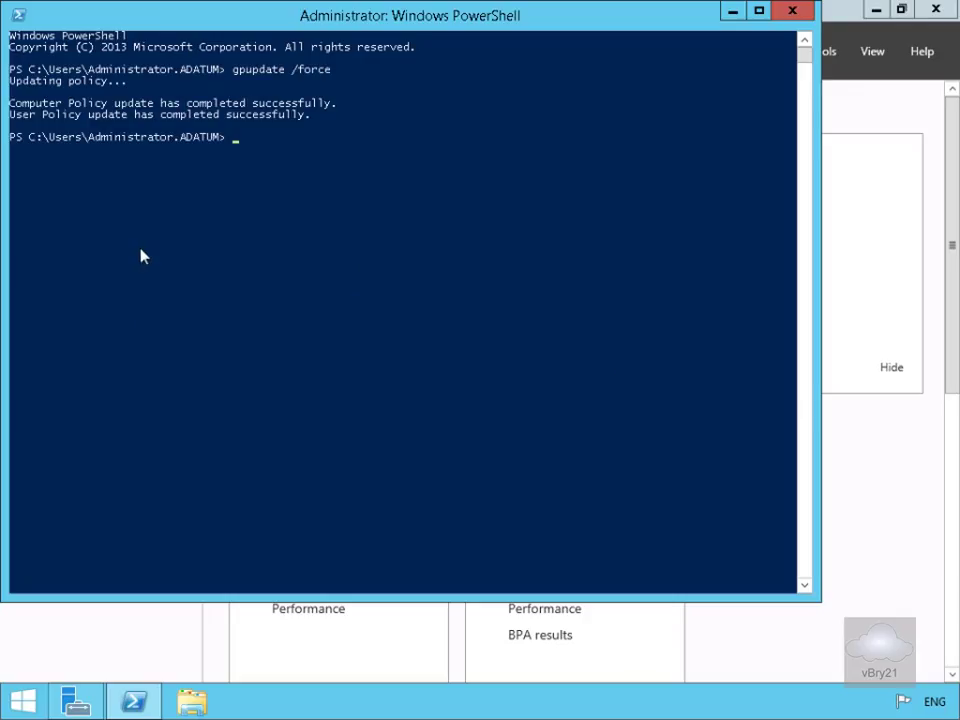
{"action": "left_click", "coordinate": [190, 700]}
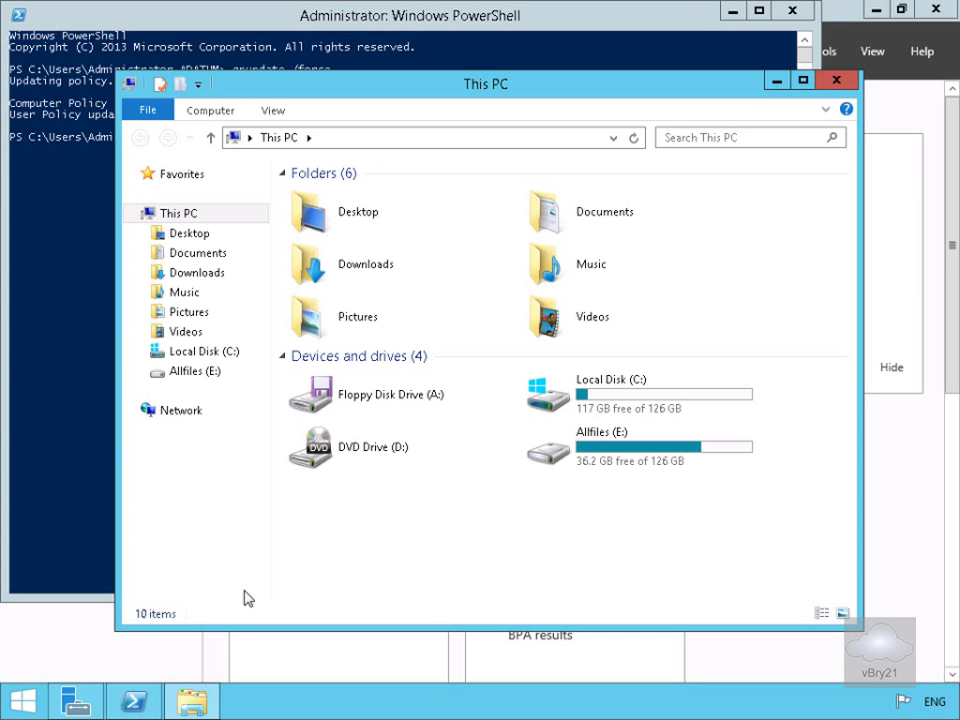
Set C:\Docs's central policy to Protect confidential docs in its advanced security settings.
{"action": "left_click", "coordinate": [220, 351]}
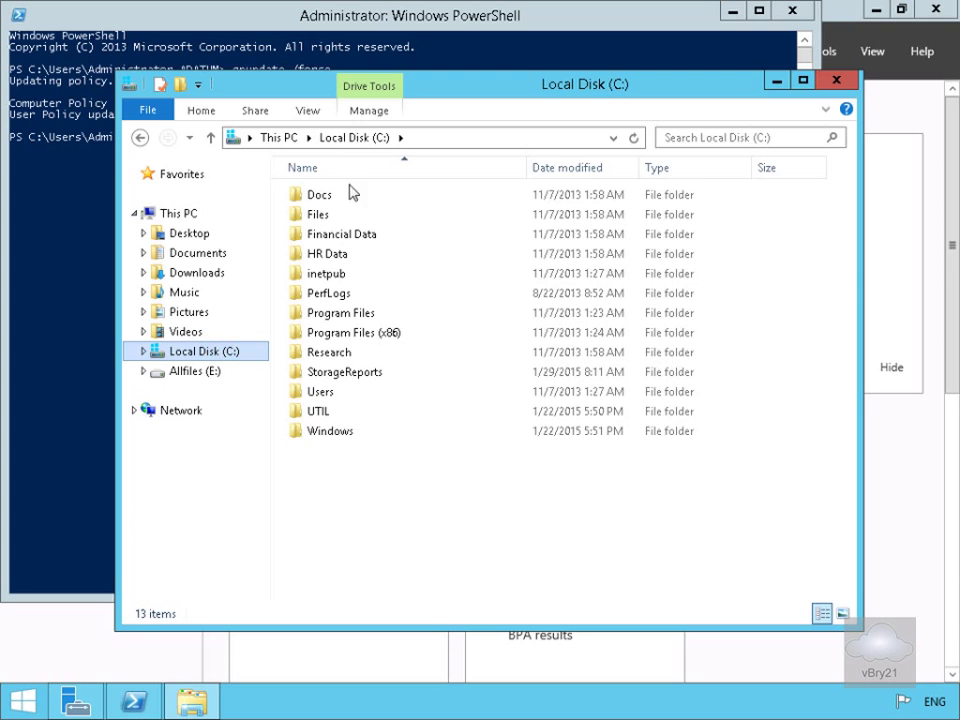
{"action": "right_click", "coordinate": [320, 195]}
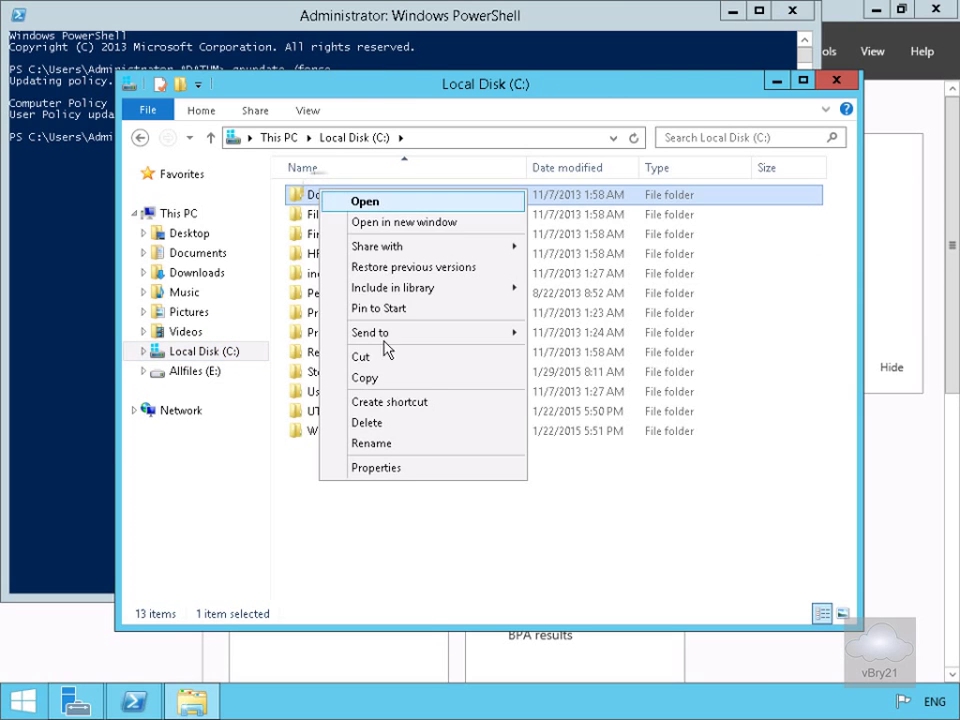
{"action": "left_click", "coordinate": [406, 469]}
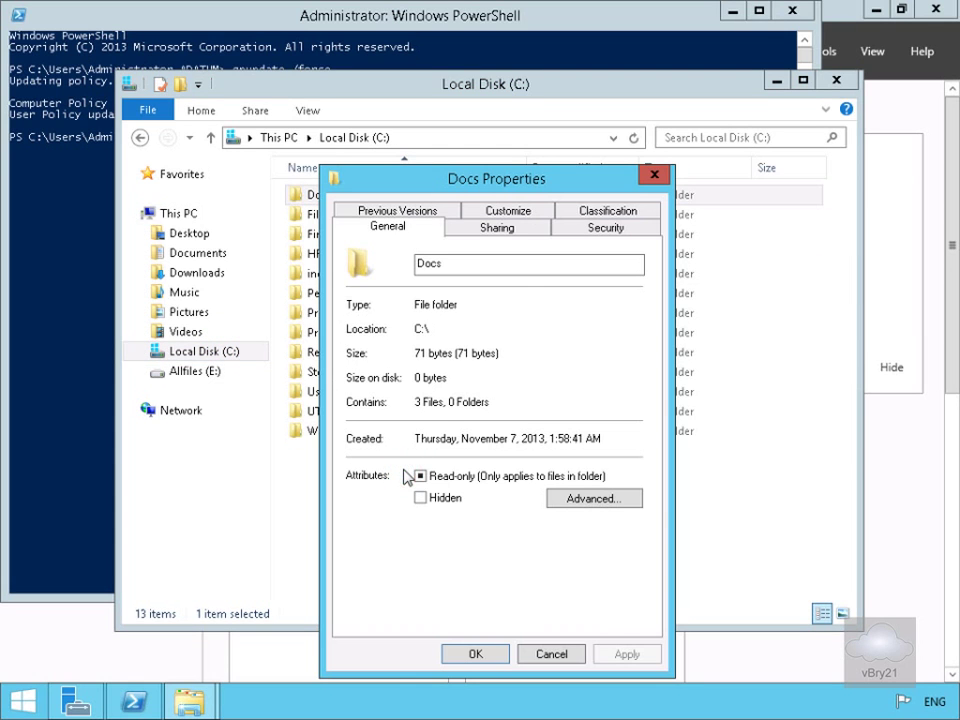
{"action": "left_click", "coordinate": [577, 231]}
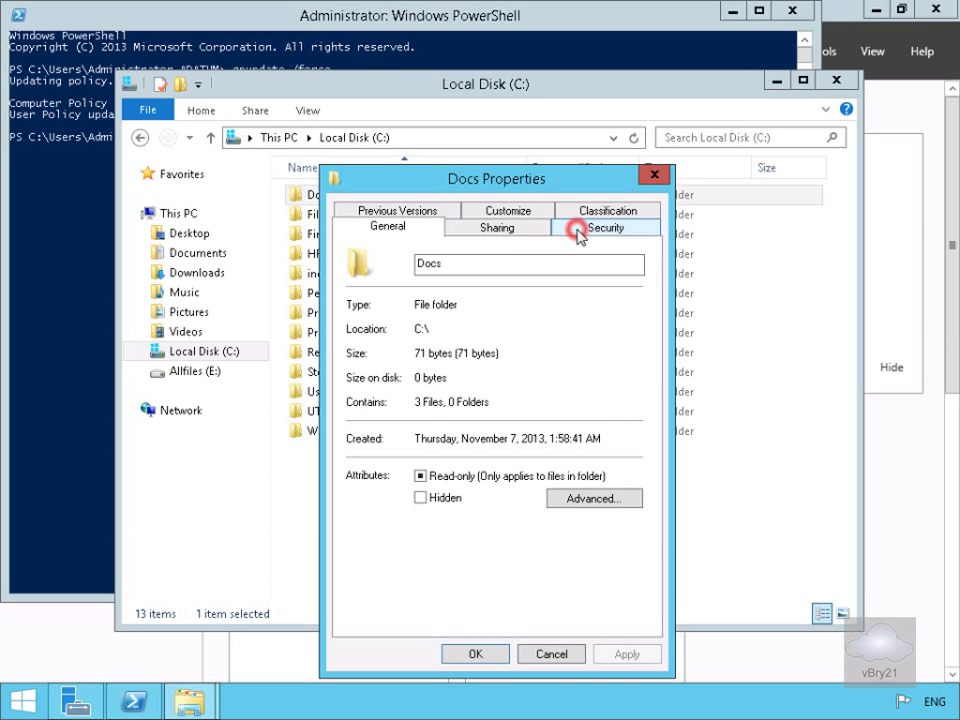
{"action": "left_click", "coordinate": [603, 589]}
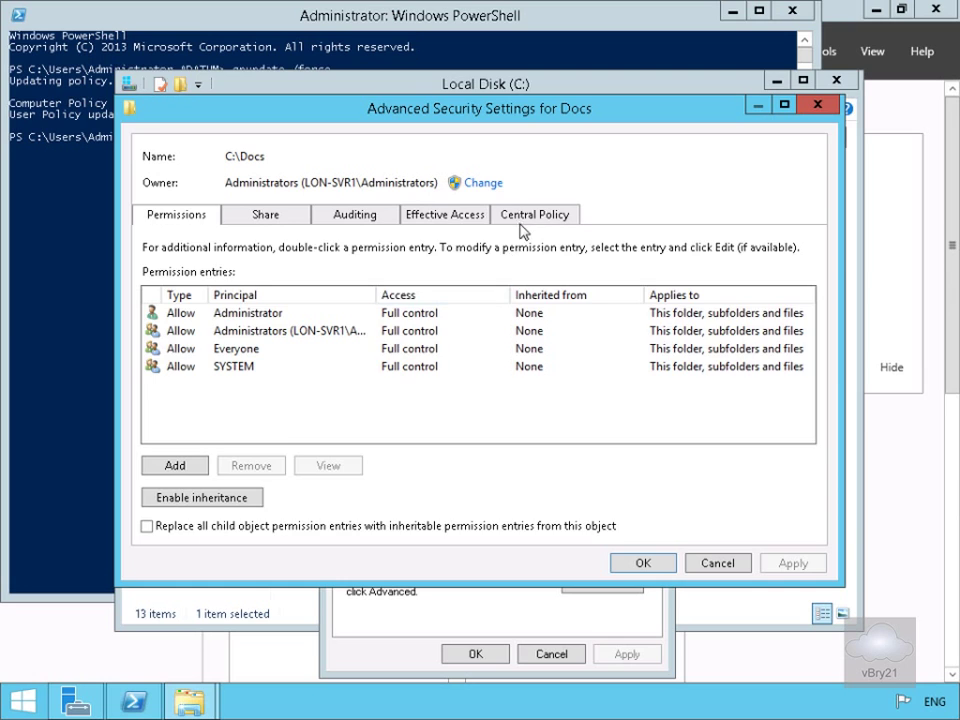
{"action": "left_click", "coordinate": [521, 218]}
{"action": "left_click", "coordinate": [528, 295]}
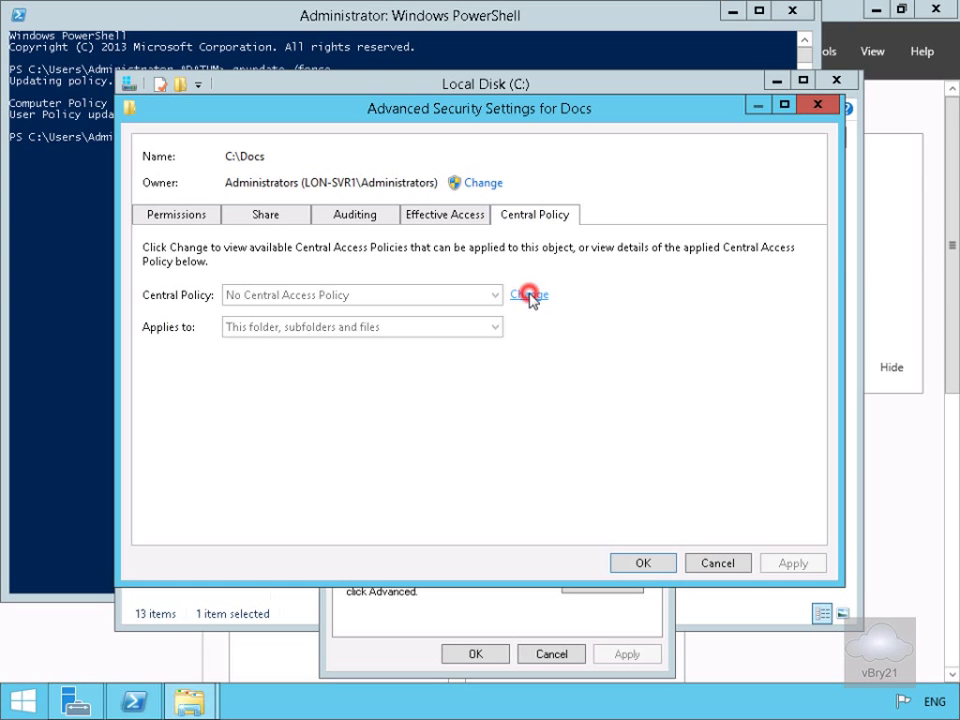
{"action": "left_click", "coordinate": [491, 295]}
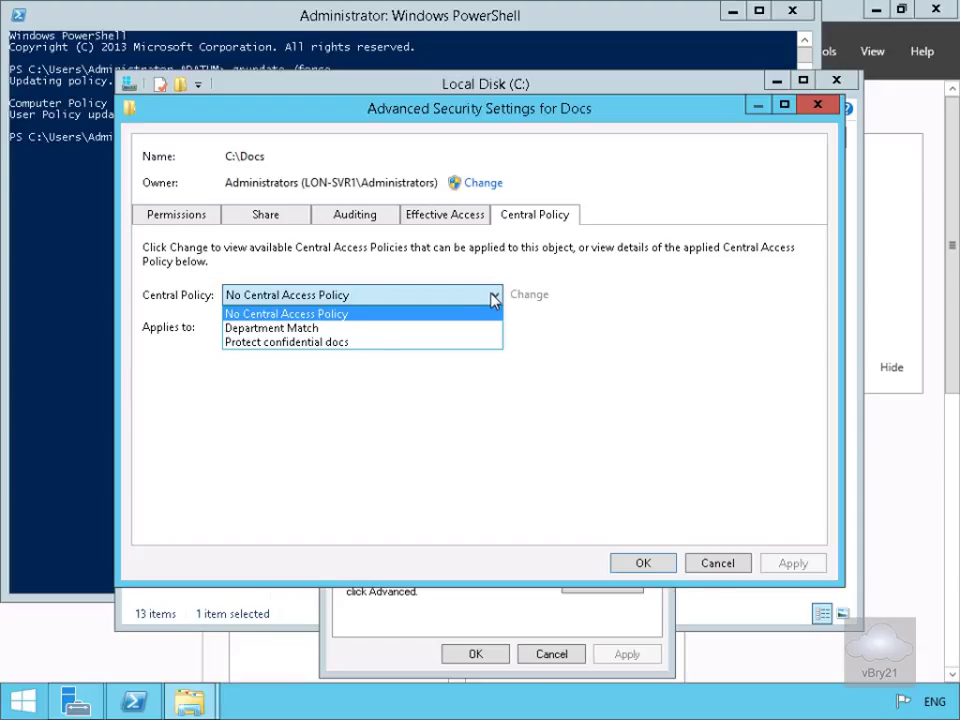
{"action": "left_click", "coordinate": [357, 342]}
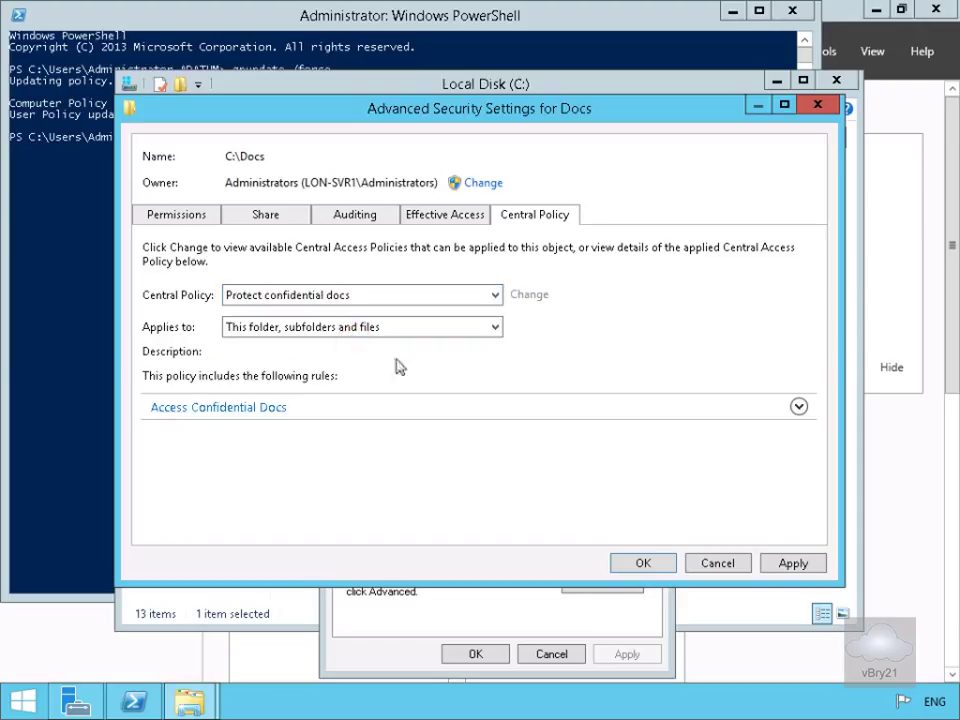
{"action": "left_click", "coordinate": [642, 563]}
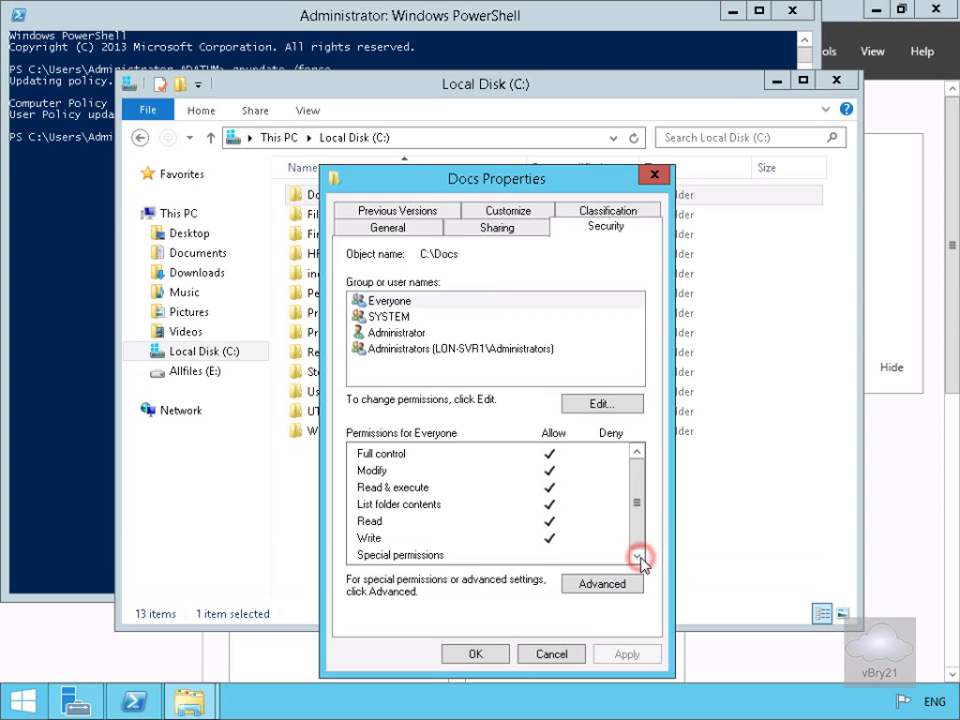
{"action": "left_click", "coordinate": [500, 657]}
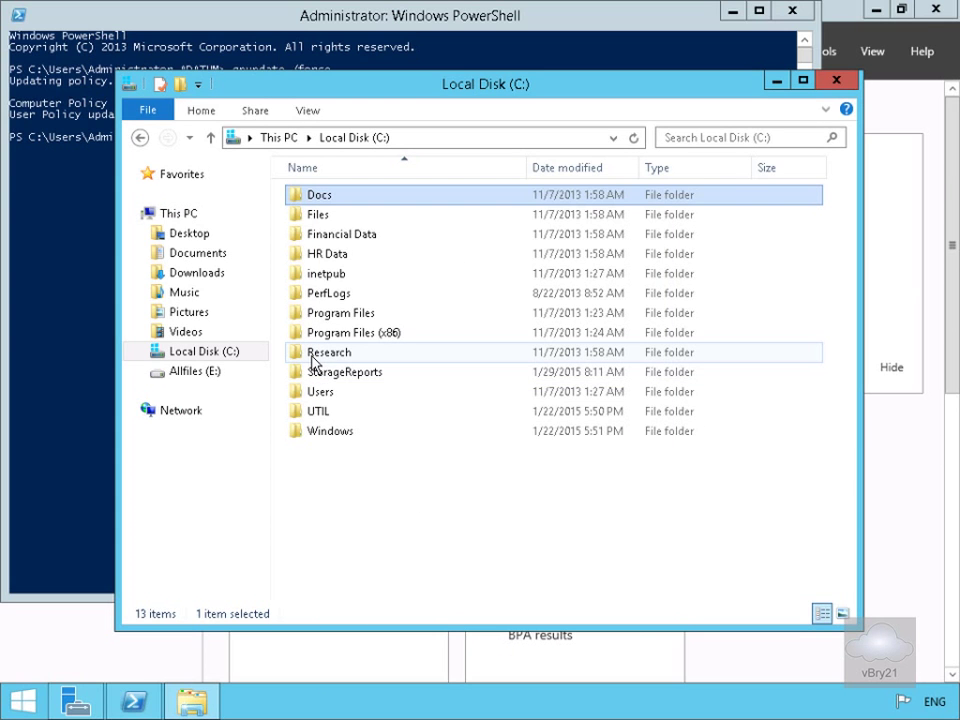
Open the Advanced Security Settings for the Research folder on drive C:.
{"action": "mouse_move", "coordinate": [313, 362]}
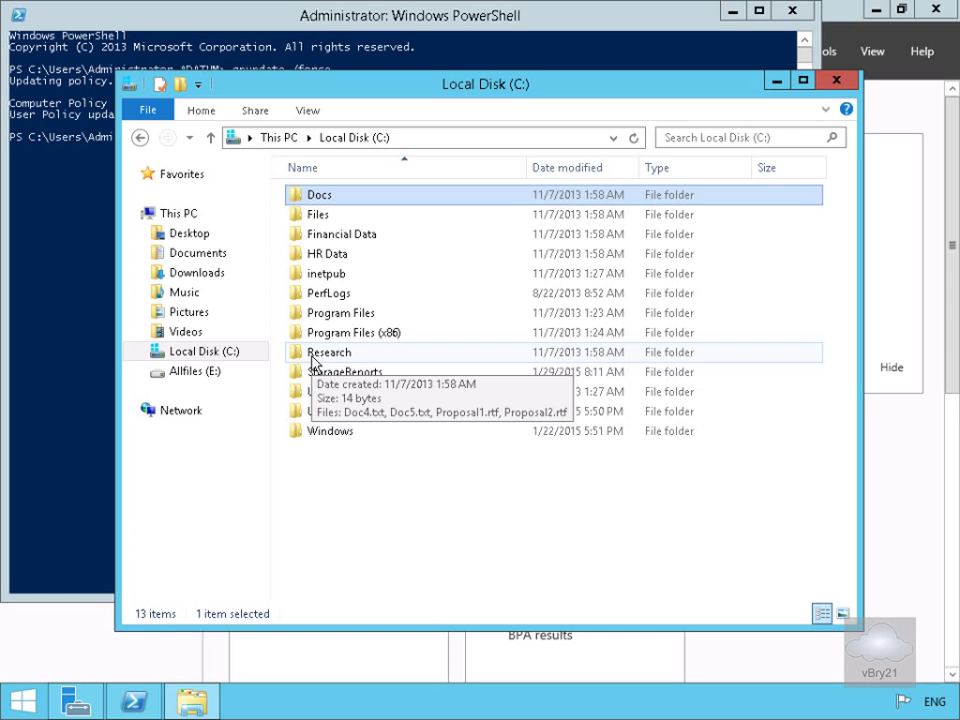
{"action": "left_click", "coordinate": [313, 362]}
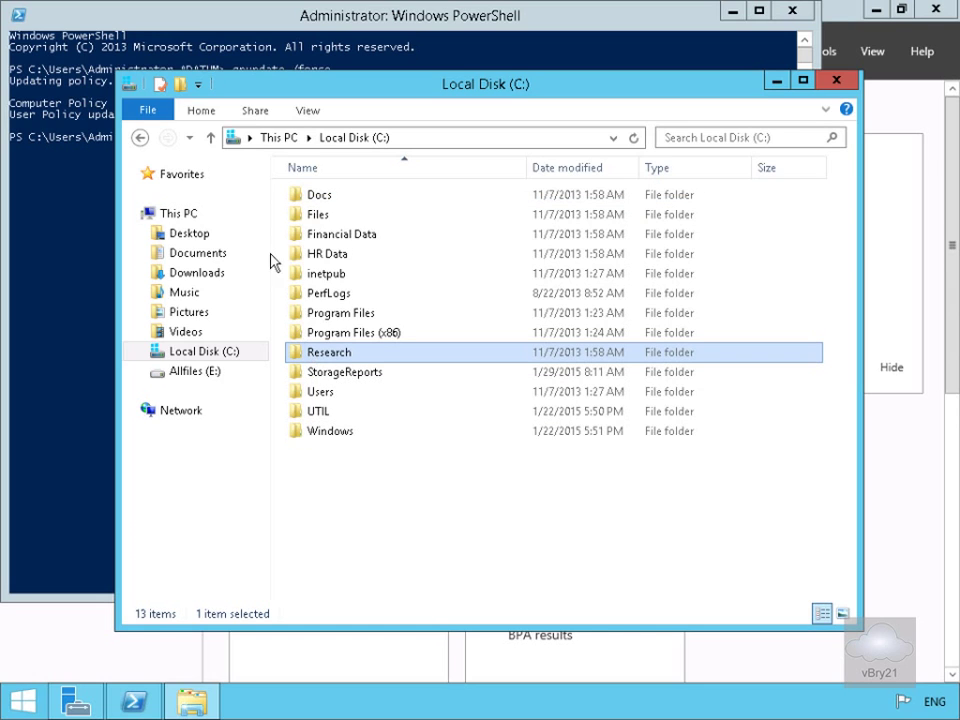
{"action": "right_click", "coordinate": [333, 360]}
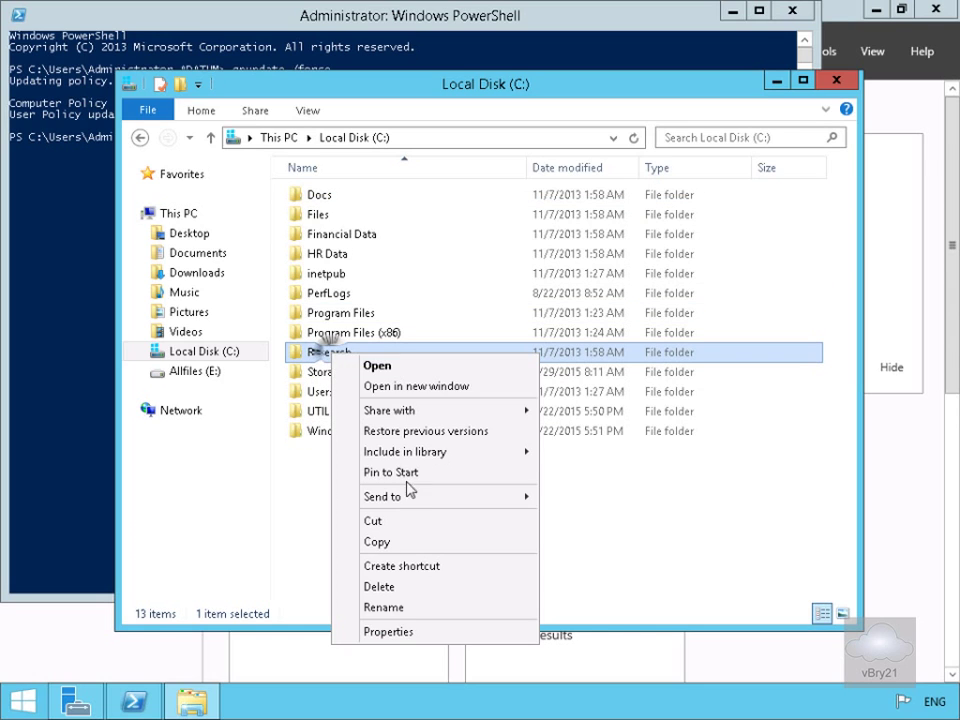
{"action": "left_click", "coordinate": [408, 632]}
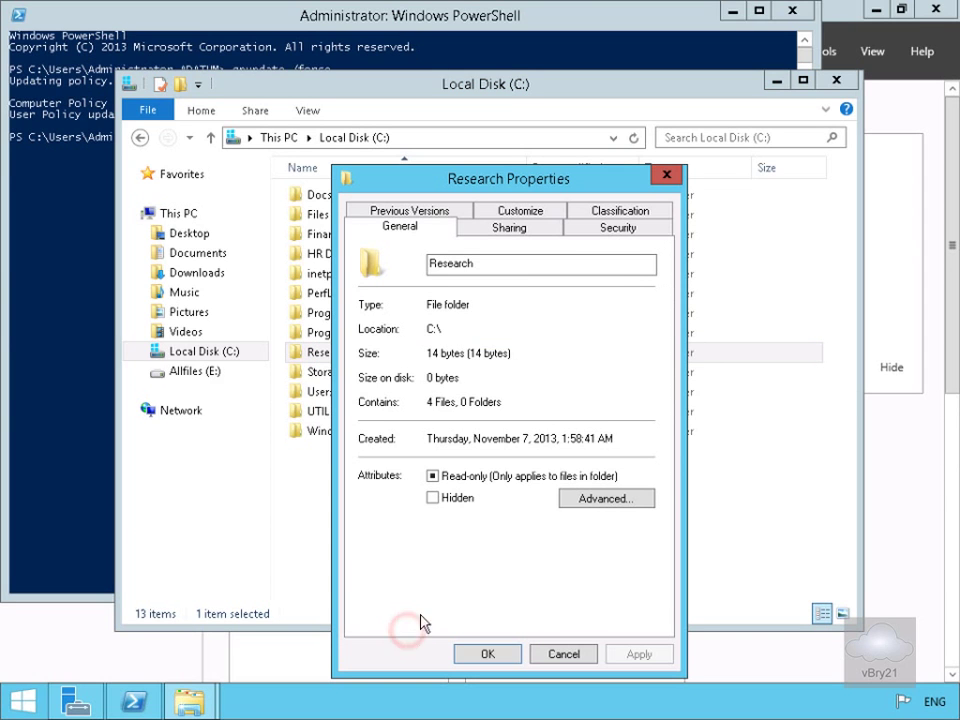
{"action": "left_click", "coordinate": [597, 234]}
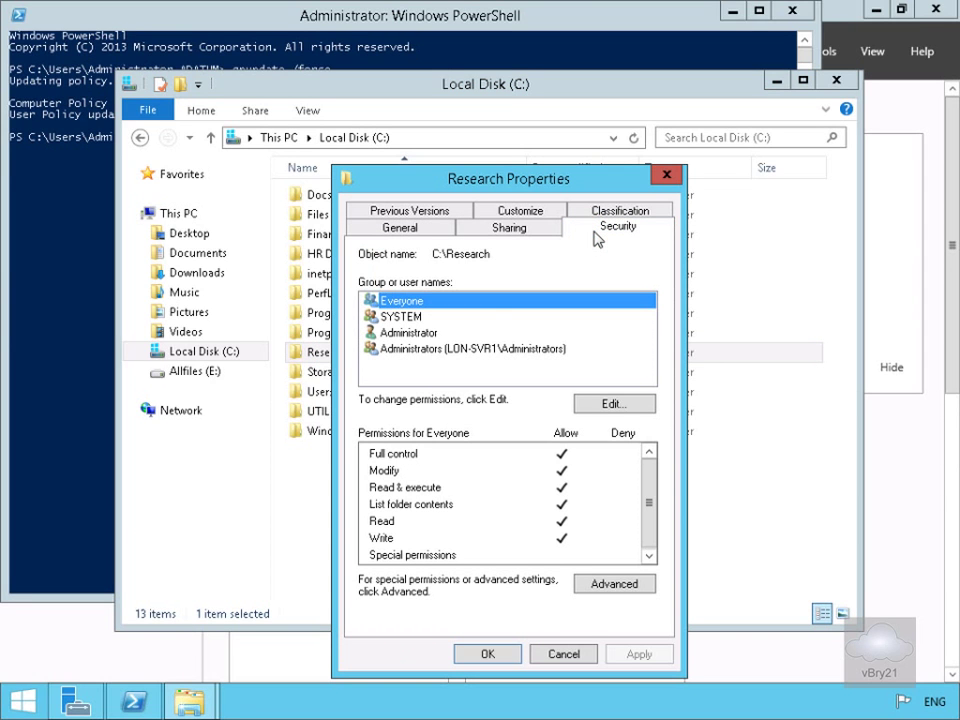
{"action": "left_click", "coordinate": [605, 587]}
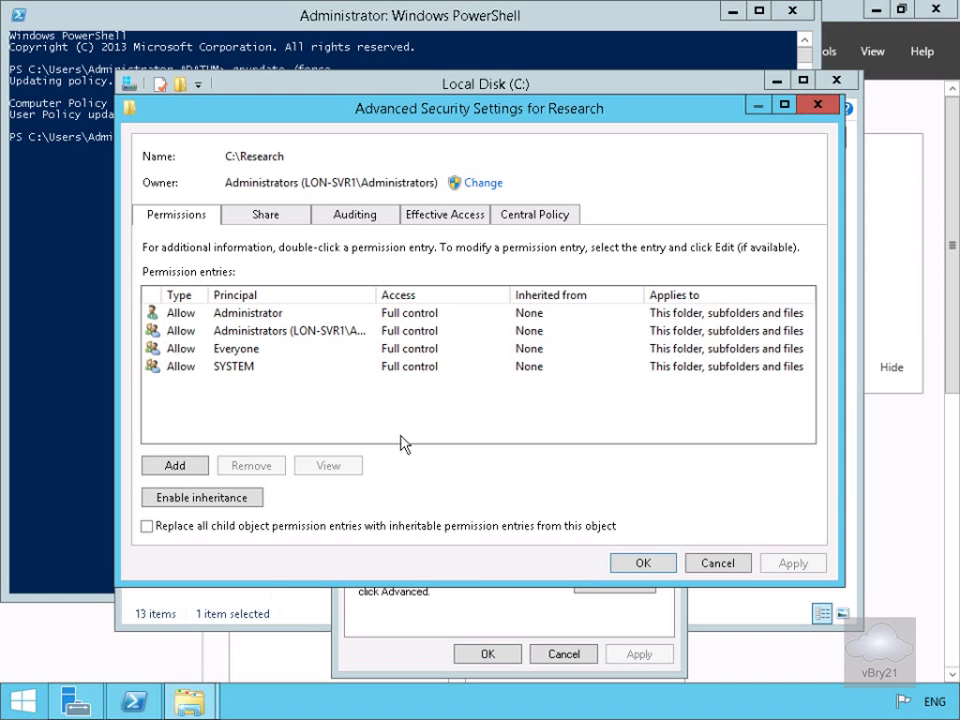
Set Research's central policy to Department Match and apply it with OK.
{"action": "left_click", "coordinate": [510, 214]}
{"action": "left_click", "coordinate": [517, 297]}
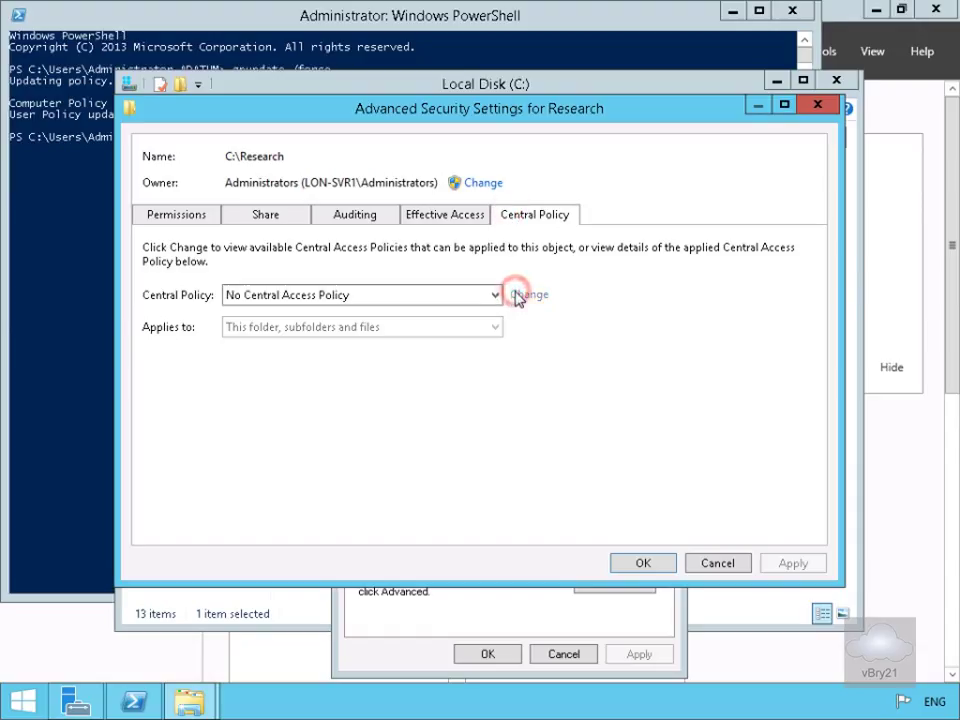
{"action": "left_click", "coordinate": [478, 295]}
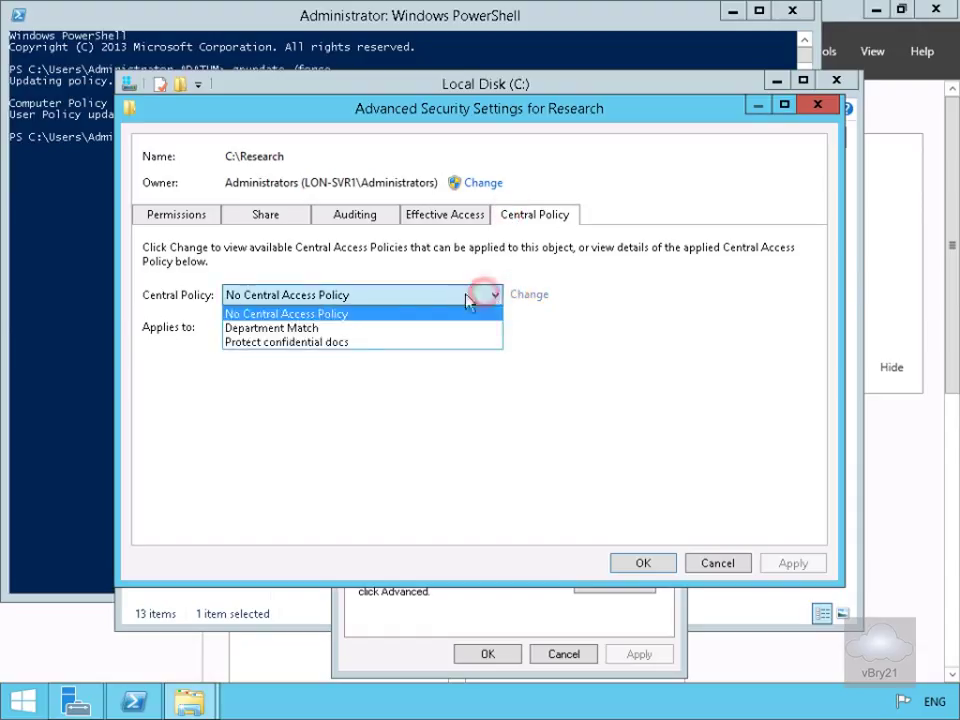
{"action": "left_click", "coordinate": [339, 329]}
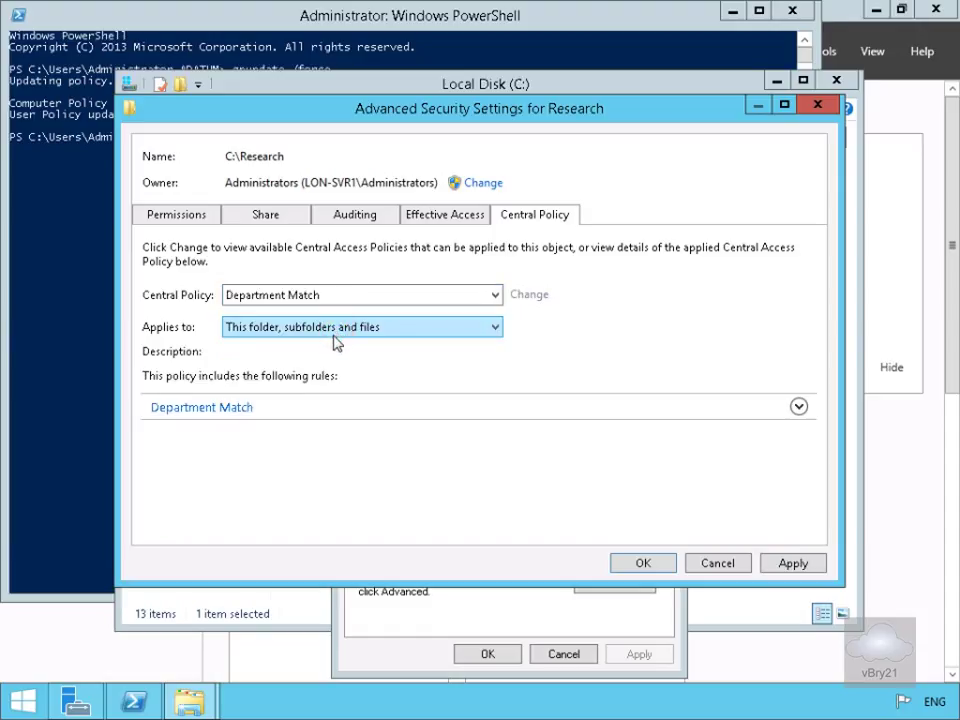
{"action": "left_click", "coordinate": [622, 565]}
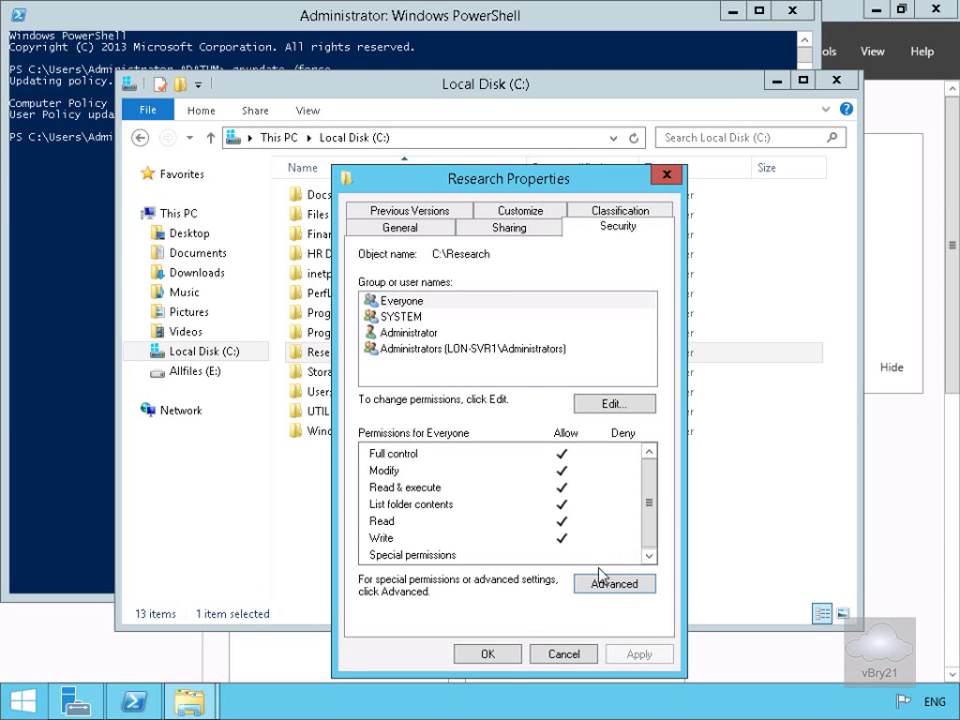
{"action": "left_click", "coordinate": [510, 654]}
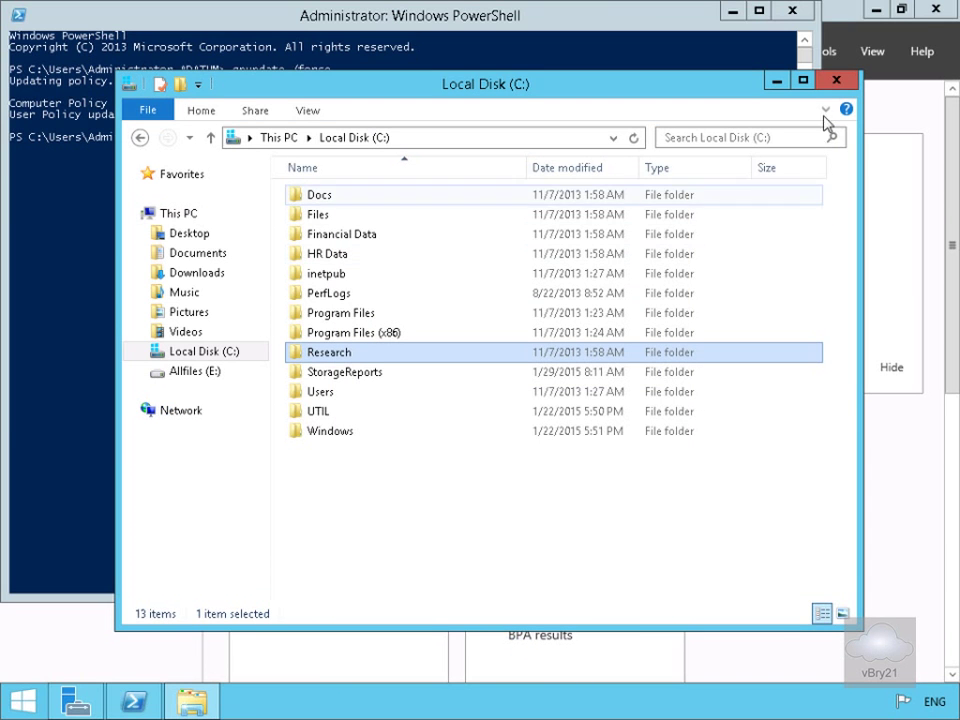
Close the Local Disk (C:) window to bring Windows PowerShell back into view.
{"action": "left_click", "coordinate": [831, 80]}
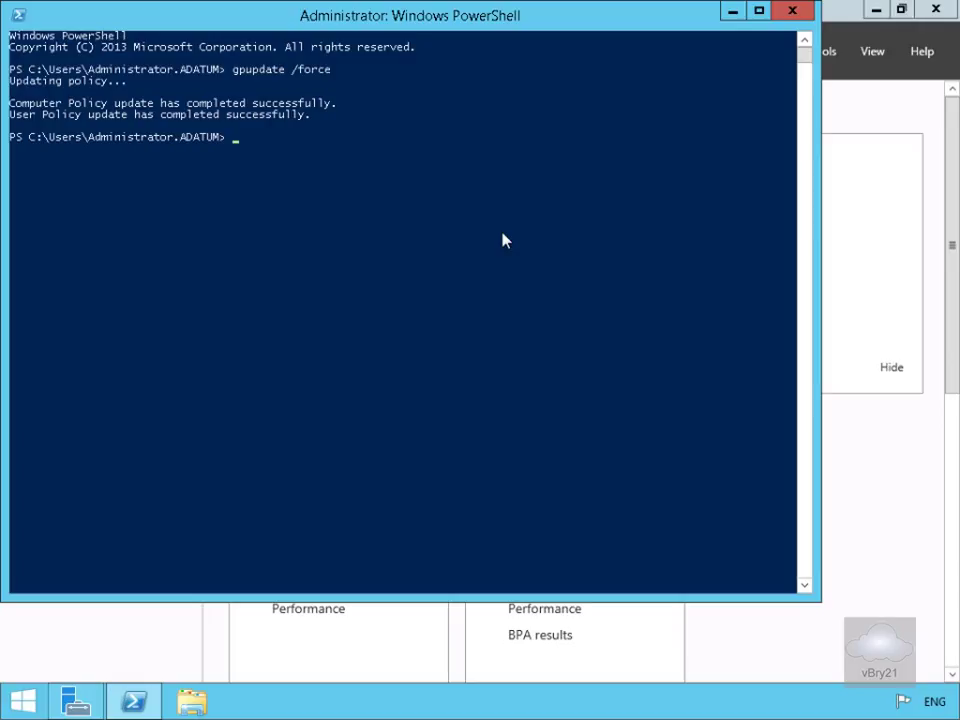